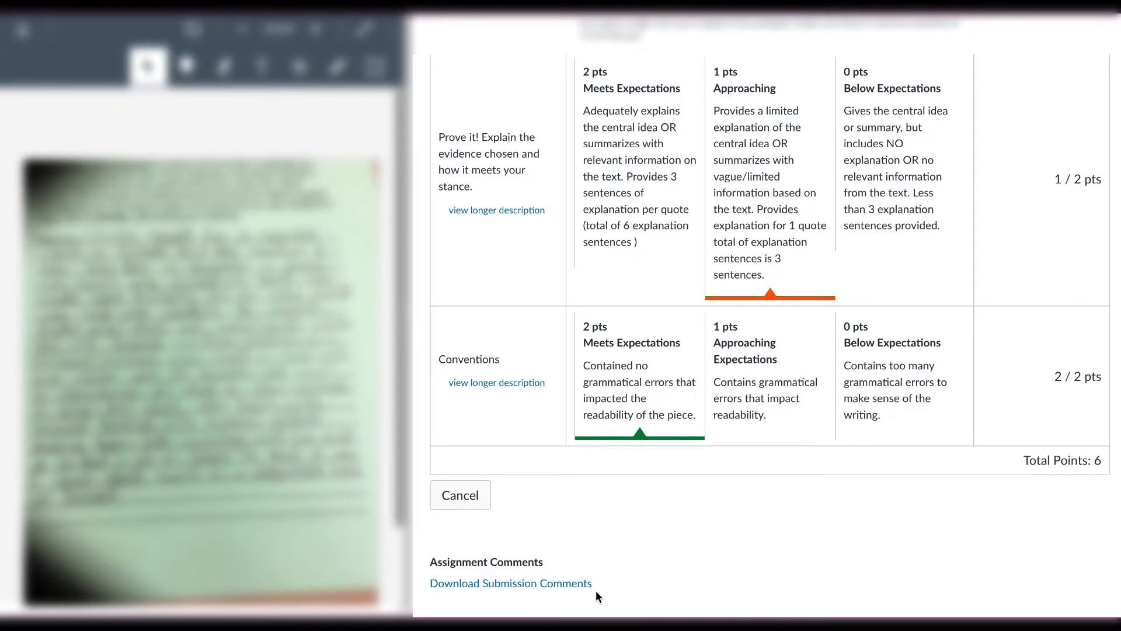
- Copy the student's graded rubric from the grading page and paste it at cell A2 of the Rubrics spreadsheet
{"action": "left_click_drag", "start_coordinate": [597, 582], "coordinate": [495, 182]}
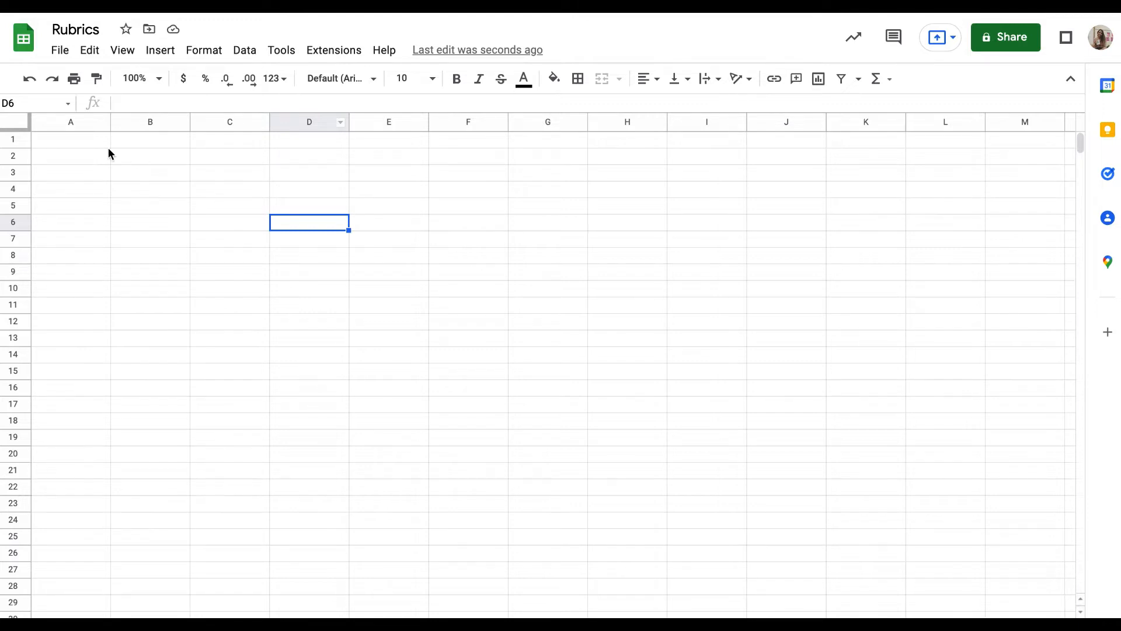
{"action": "left_click", "coordinate": [83, 159]}
{"action": "key", "text": "ctrl+v"}
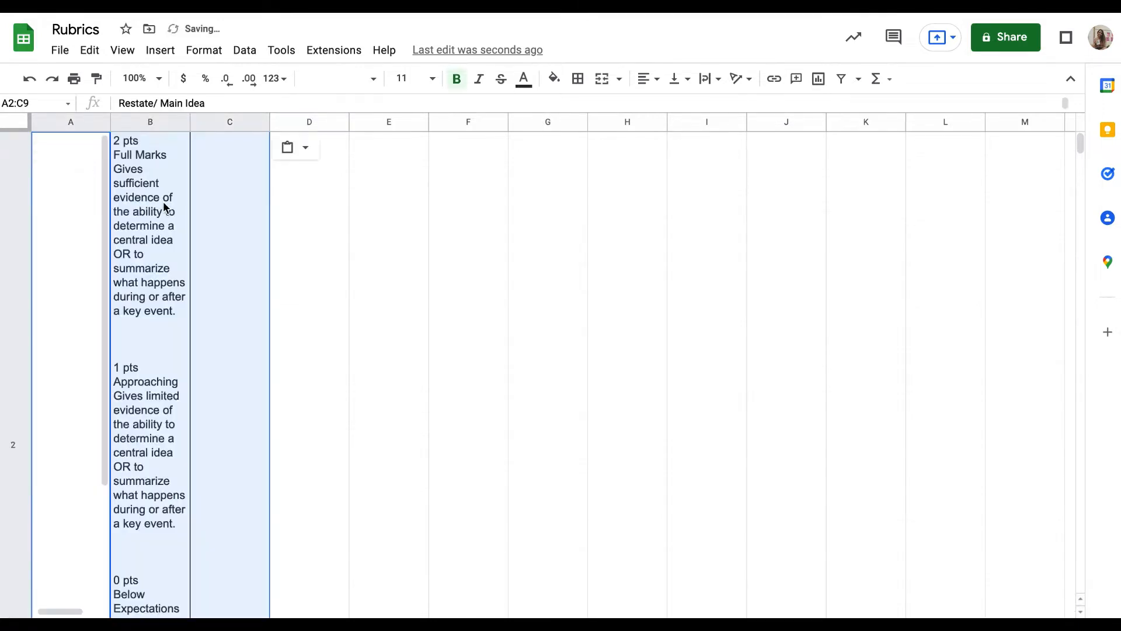
- Hide column B, which holds the rubric's rating descriptions
{"action": "left_click", "coordinate": [139, 122]}
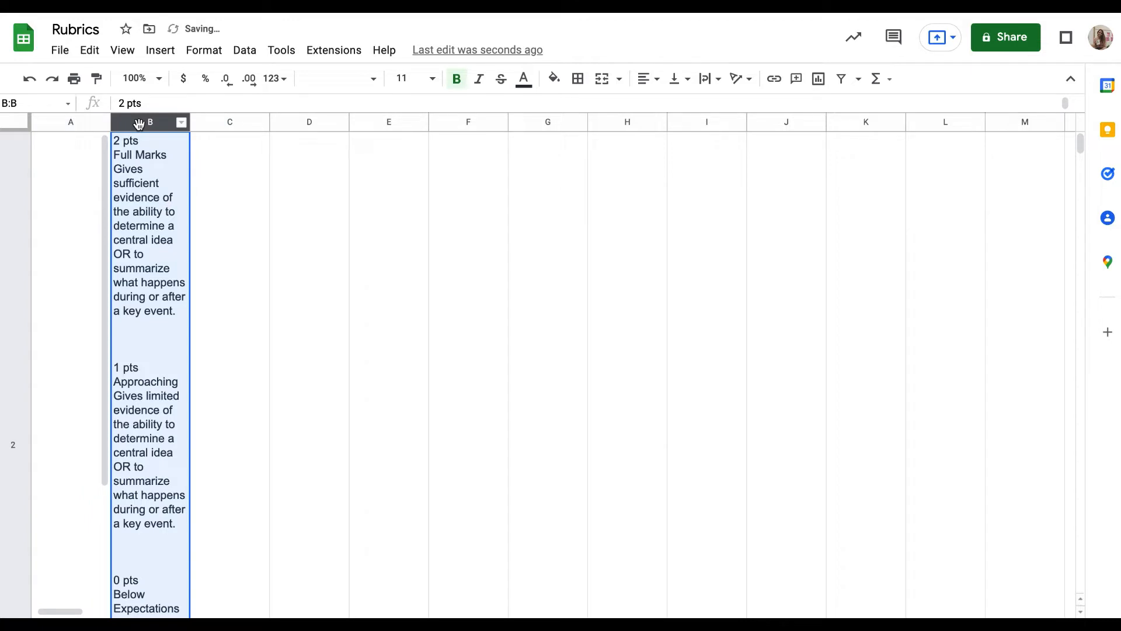
{"action": "right_click", "coordinate": [138, 122]}
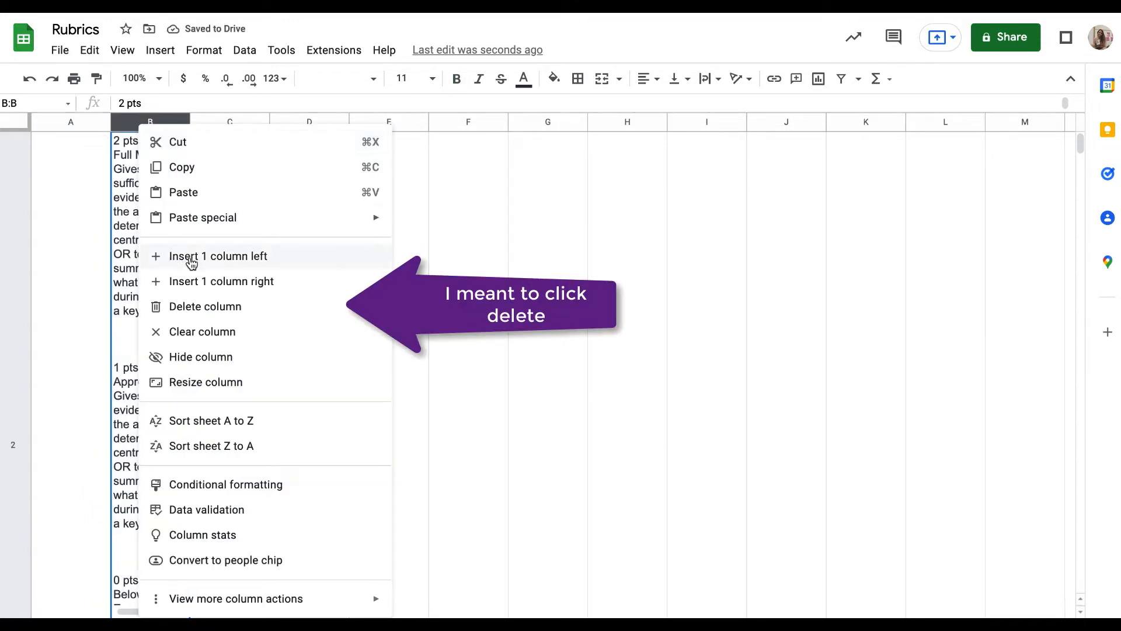
{"action": "left_click", "coordinate": [202, 355]}
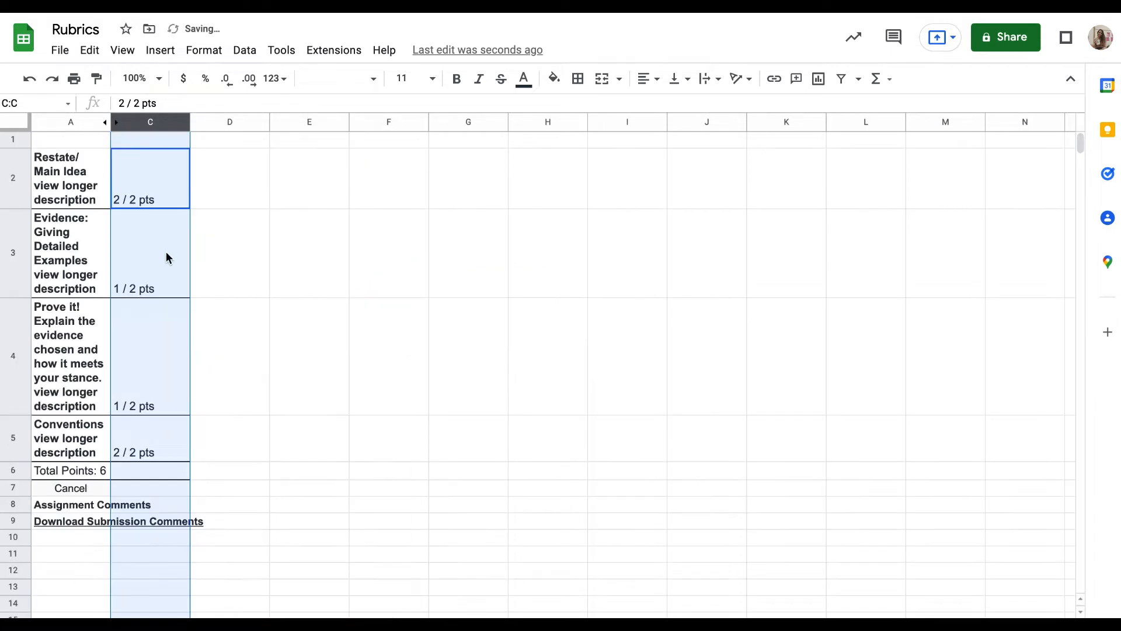
- Fill row 1 with the custom light green color and enter the header STUDENT in C1
{"action": "left_click", "coordinate": [61, 143]}
{"action": "left_click", "coordinate": [13, 144]}
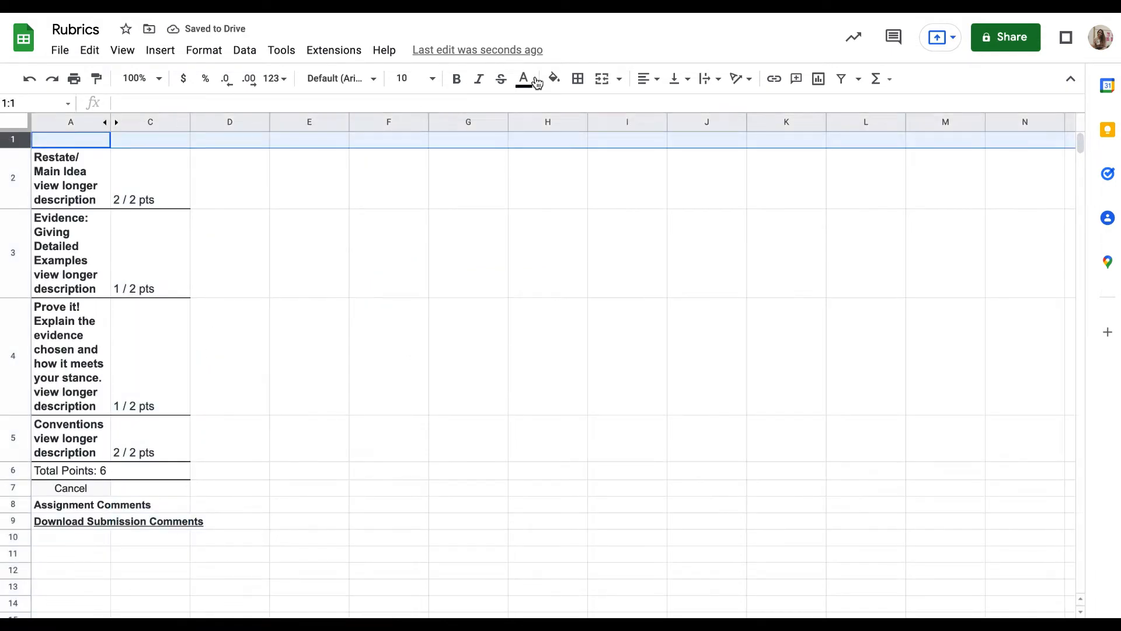
{"action": "left_click", "coordinate": [557, 80]}
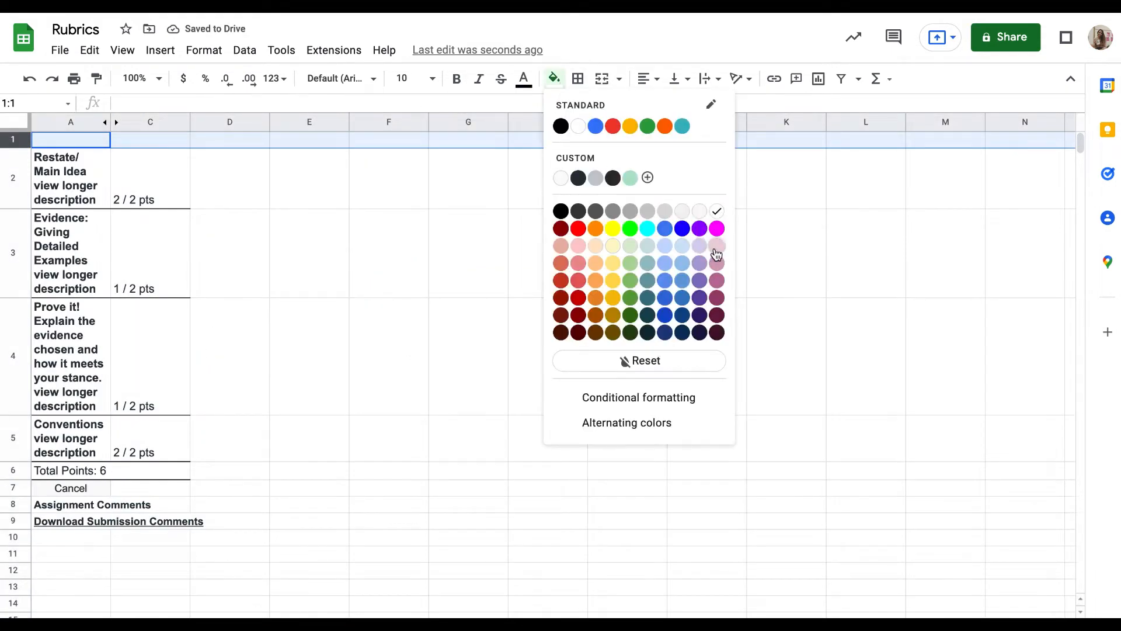
{"action": "left_click", "coordinate": [629, 178]}
{"action": "left_click_drag", "start_coordinate": [156, 148], "coordinate": [156, 152]}
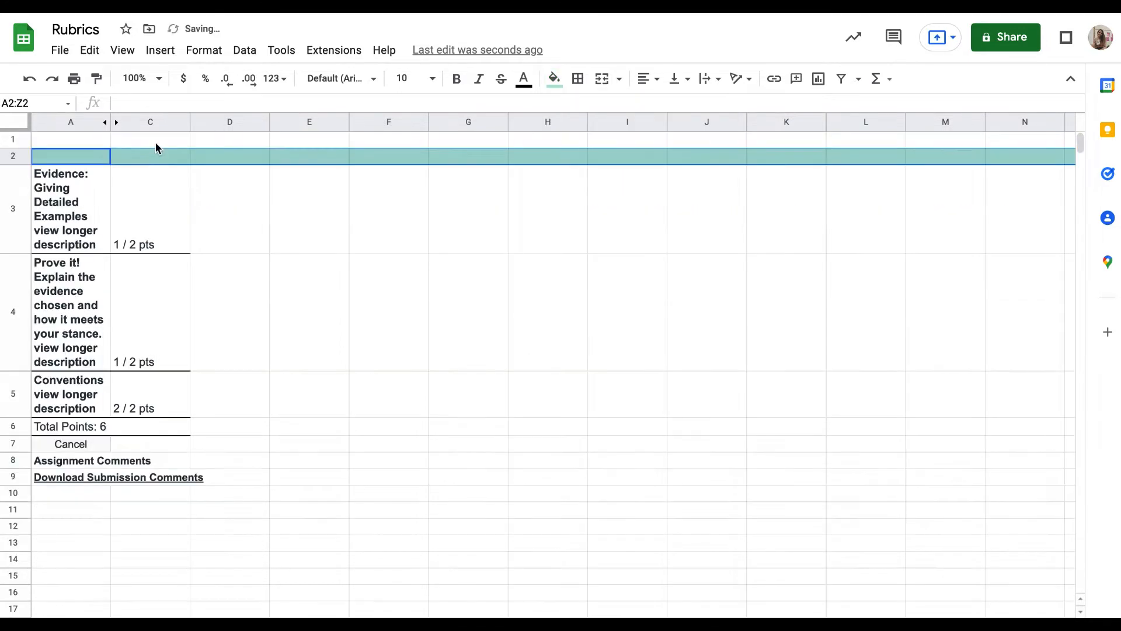
{"action": "key", "text": "ctrl+z"}
{"action": "left_click", "coordinate": [153, 143]}
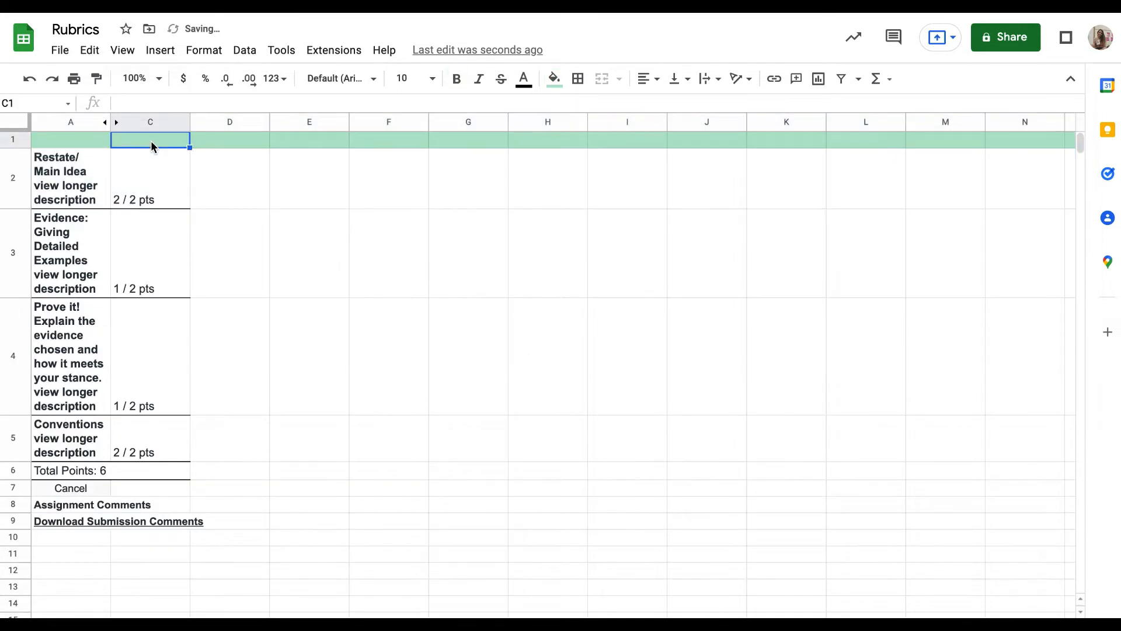
{"action": "type", "text": "STUDENT"}
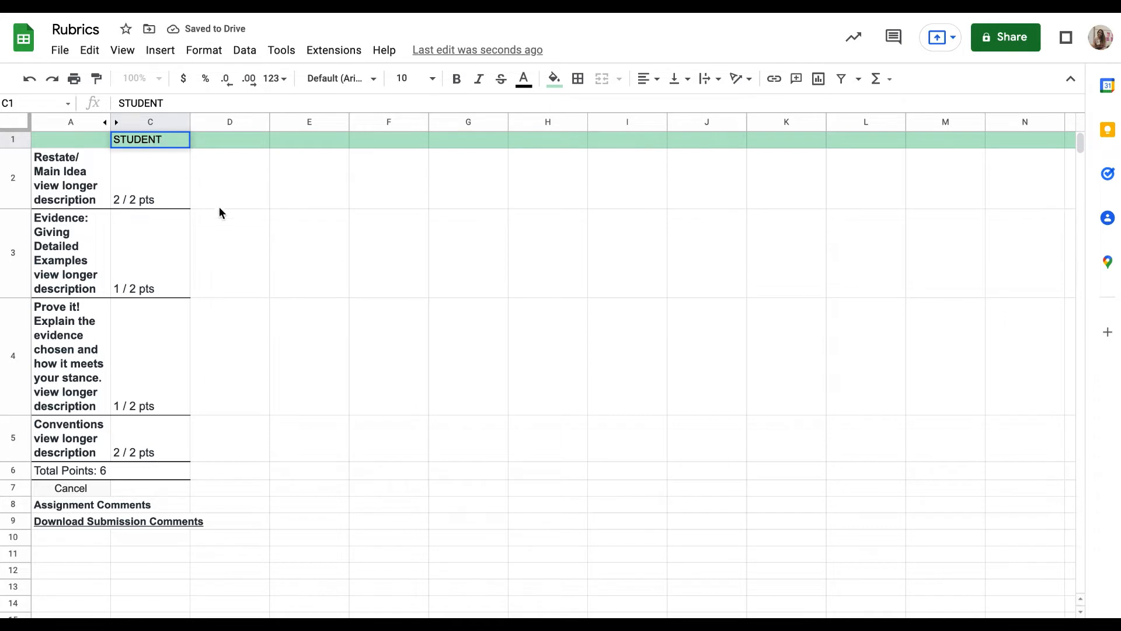
- Clear the leftover Cancel, Assignment Comments and Download Submission Comments text in the range A7:D10
{"action": "left_click", "coordinate": [73, 488]}
{"action": "left_click", "coordinate": [211, 546], "text": "shift"}
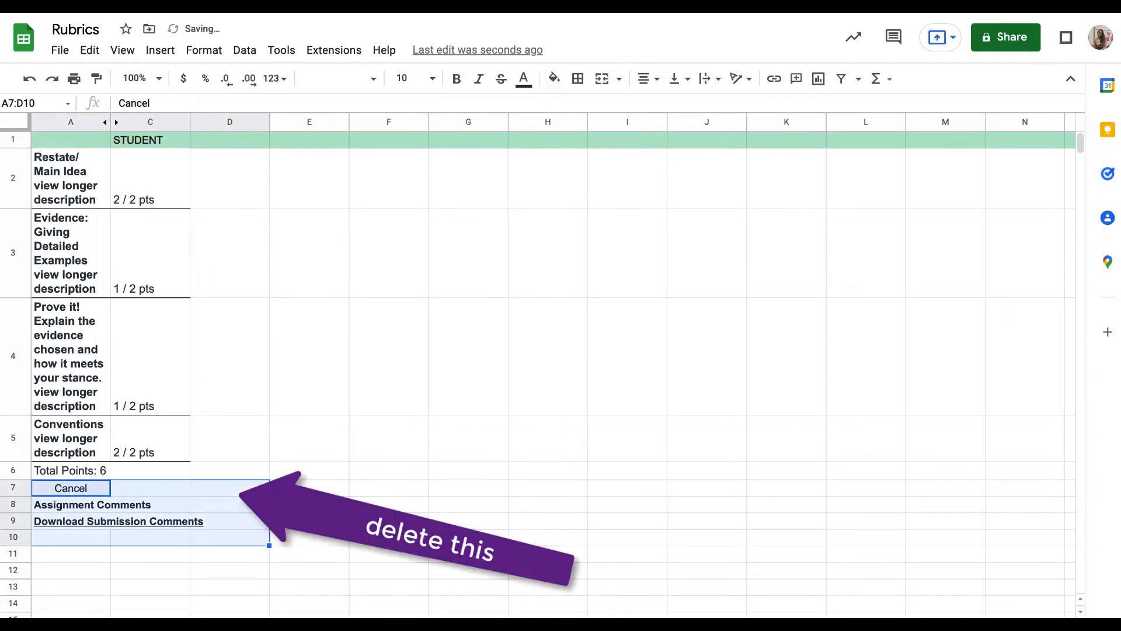
{"action": "key", "text": "Delete"}
- Paste the next student's copied rubric at D2 and delete its rating descriptions in column E
{"action": "left_click", "coordinate": [229, 145]}
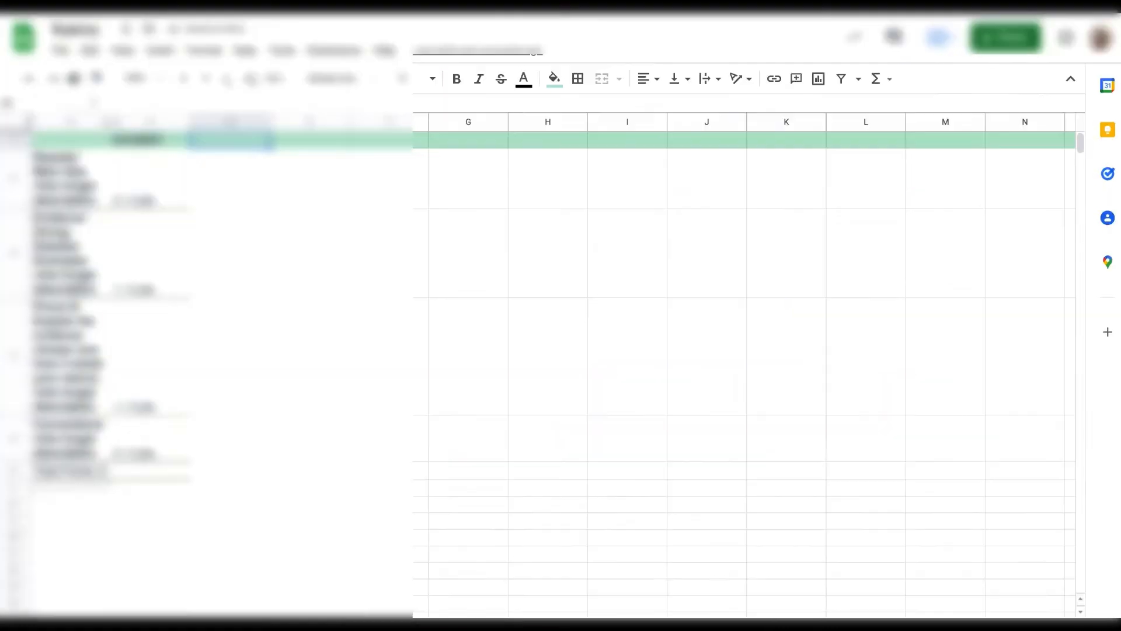
{"action": "left_click", "coordinate": [237, 188]}
{"action": "key", "text": "super+v"}
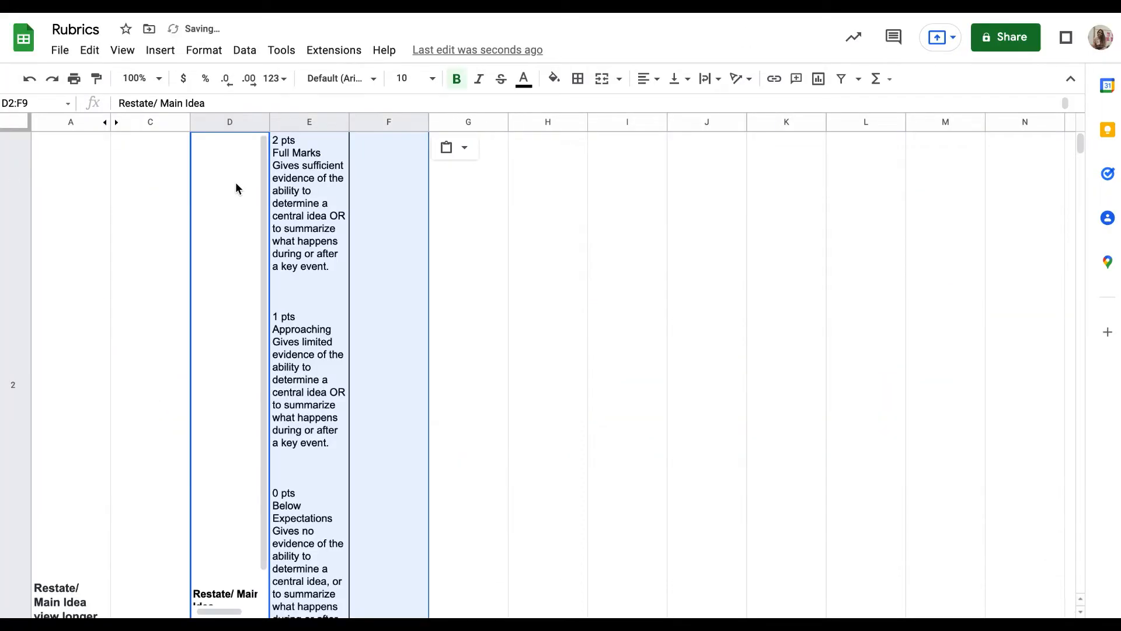
{"action": "right_click", "coordinate": [303, 124]}
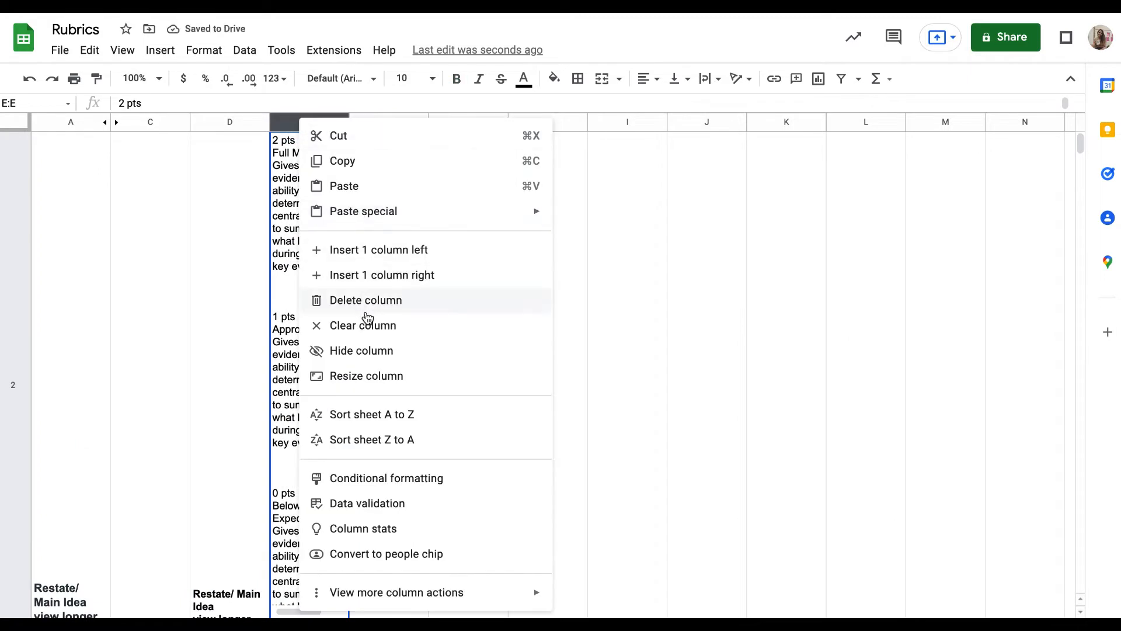
{"action": "left_click", "coordinate": [366, 309]}
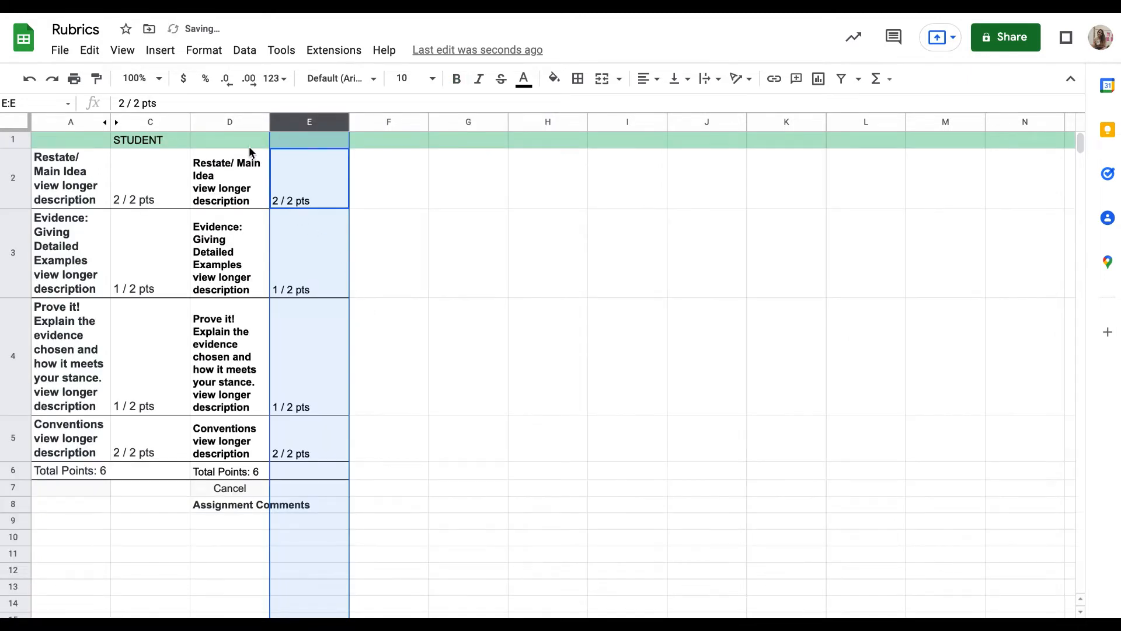
- Enter the header STUDENT in E1 above the second set of scores
{"action": "left_click", "coordinate": [291, 140]}
{"action": "type", "text": "sTU"}
{"action": "key", "text": "BackSpace"}
{"action": "key", "text": "BackSpace"}
{"action": "key", "text": "BackSpace"}
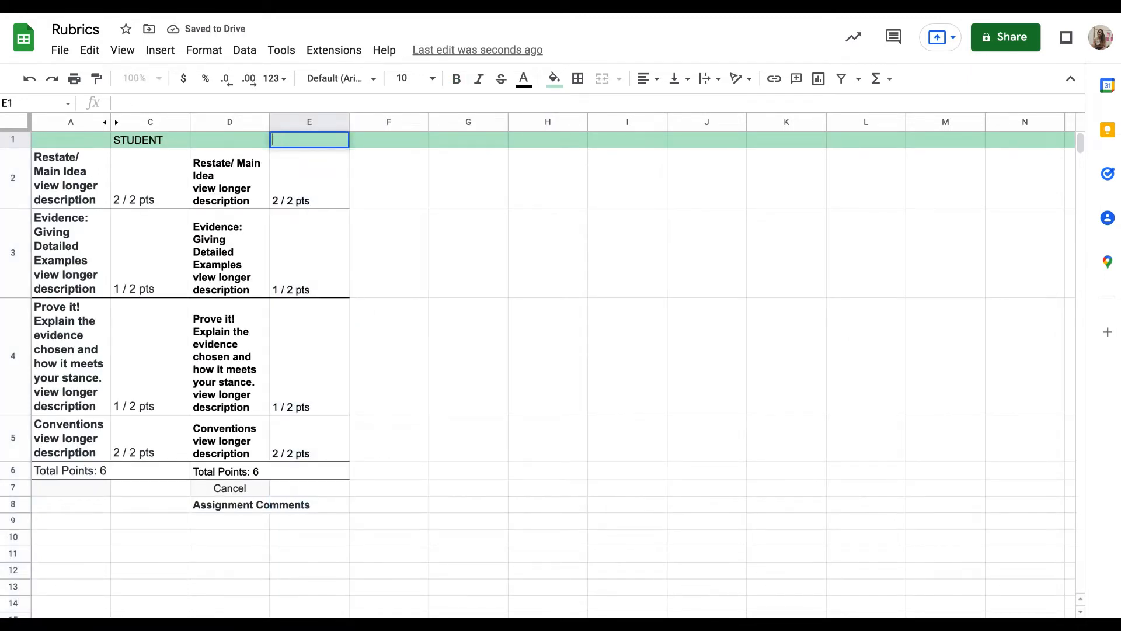
{"action": "type", "text": "STUDENT"}
- Hide column D with the repeated rubric criteria
{"action": "right_click", "coordinate": [236, 123]}
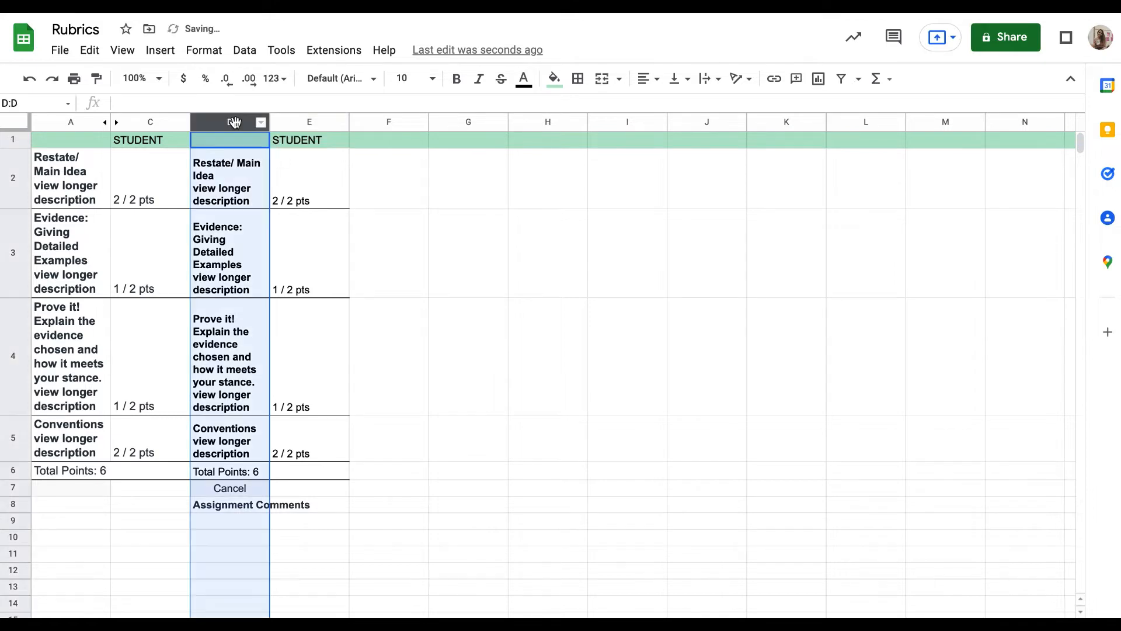
{"action": "left_click", "coordinate": [314, 354]}
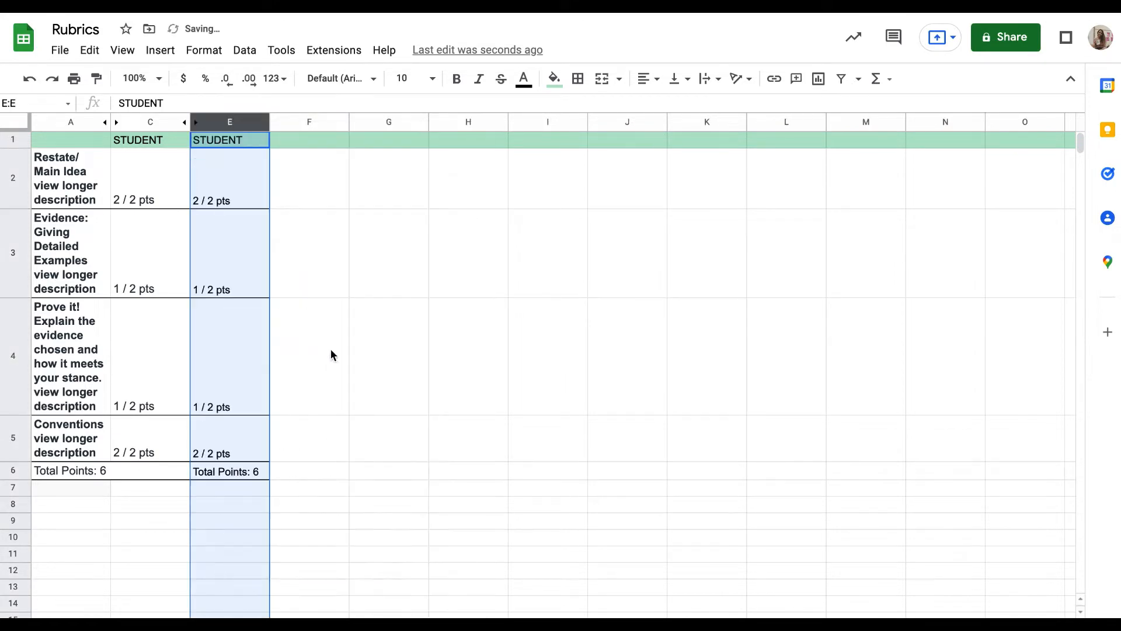
{"action": "left_click", "coordinate": [331, 348]}
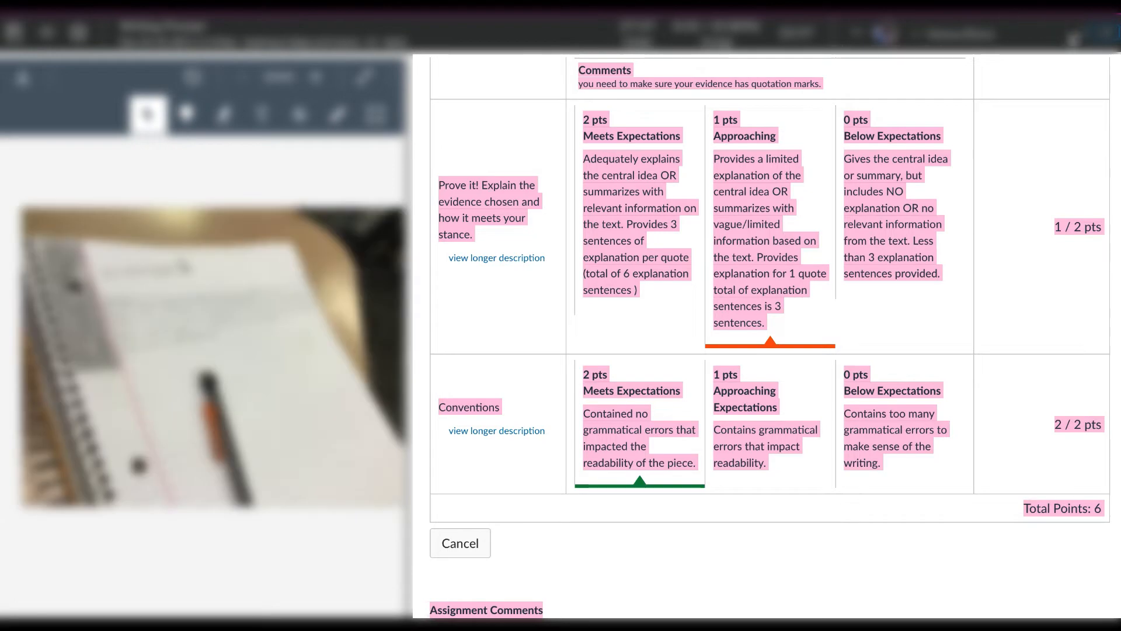
- Copy the next student's rubric from the grading page to cell F2 and delete its rating descriptions in column G
{"action": "left_click", "coordinate": [1099, 33]}
{"action": "scroll", "coordinate": [893, 213], "scroll_direction": "down", "scroll_amount": 1}
{"action": "scroll", "coordinate": [893, 214], "scroll_direction": "down", "scroll_amount": 8}
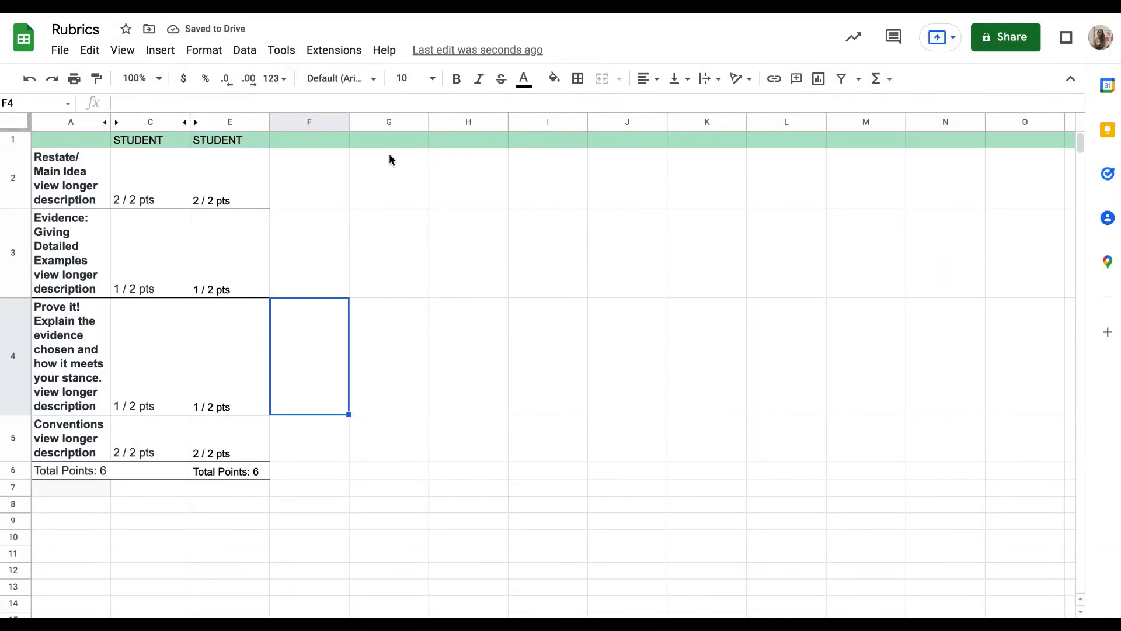
{"action": "left_click", "coordinate": [319, 159]}
{"action": "key", "text": "ctrl+v"}
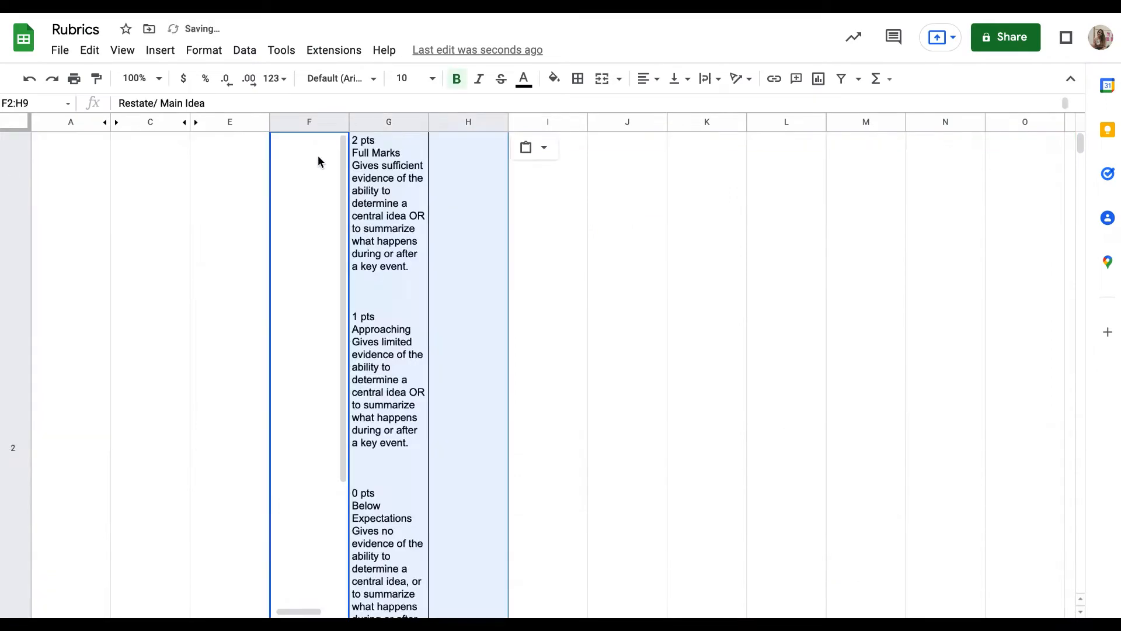
{"action": "left_click", "coordinate": [367, 125]}
{"action": "right_click", "coordinate": [367, 126]}
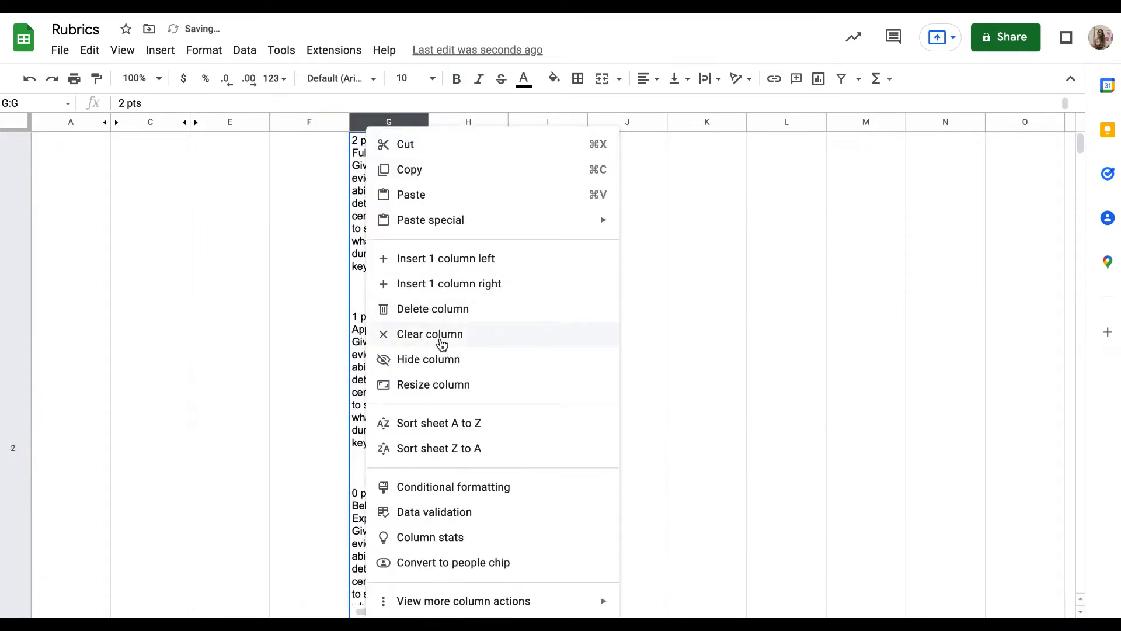
{"action": "left_click", "coordinate": [429, 305]}
- Hide the repeated criteria in column F and enter the header STUDENT in G1
{"action": "right_click", "coordinate": [309, 123]}
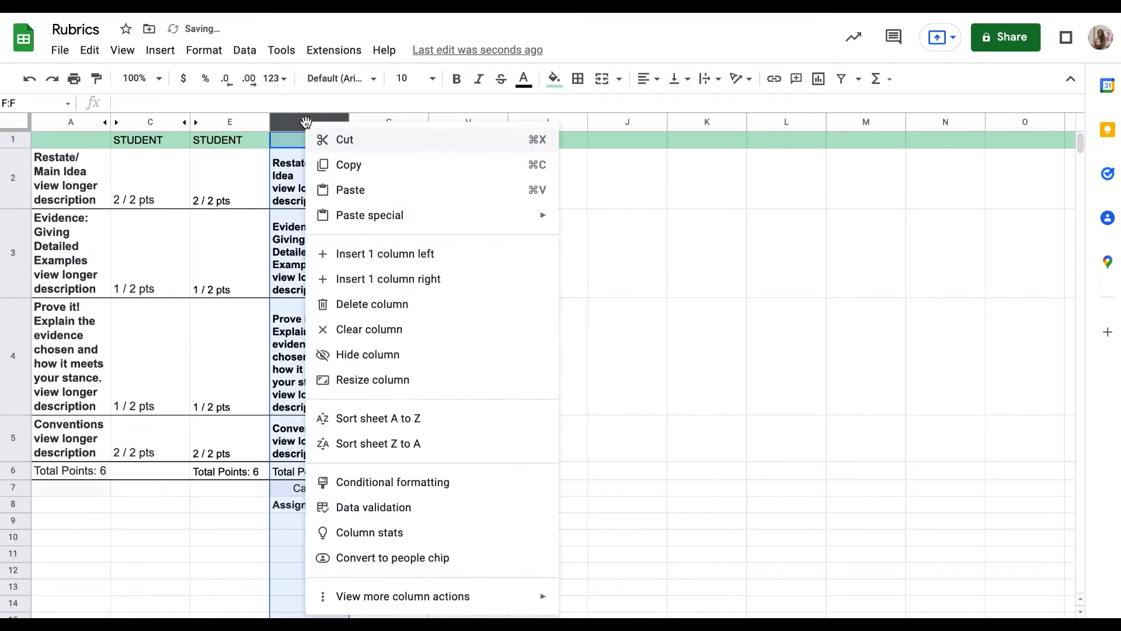
{"action": "left_click", "coordinate": [383, 353]}
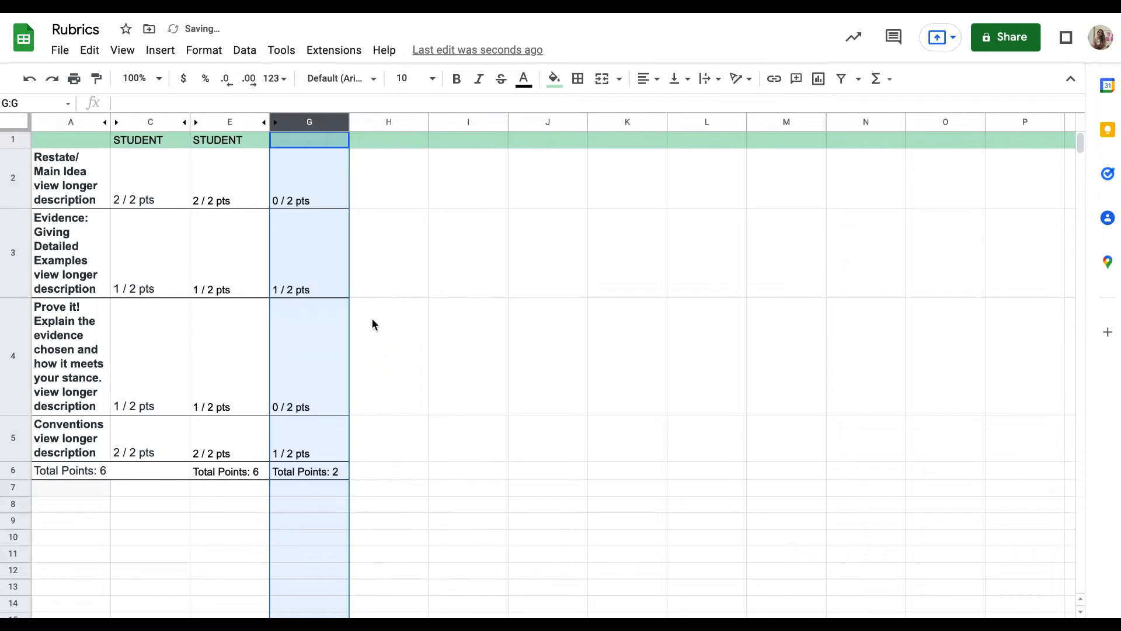
{"action": "left_click", "coordinate": [318, 141]}
{"action": "type", "text": "STUDENT"}
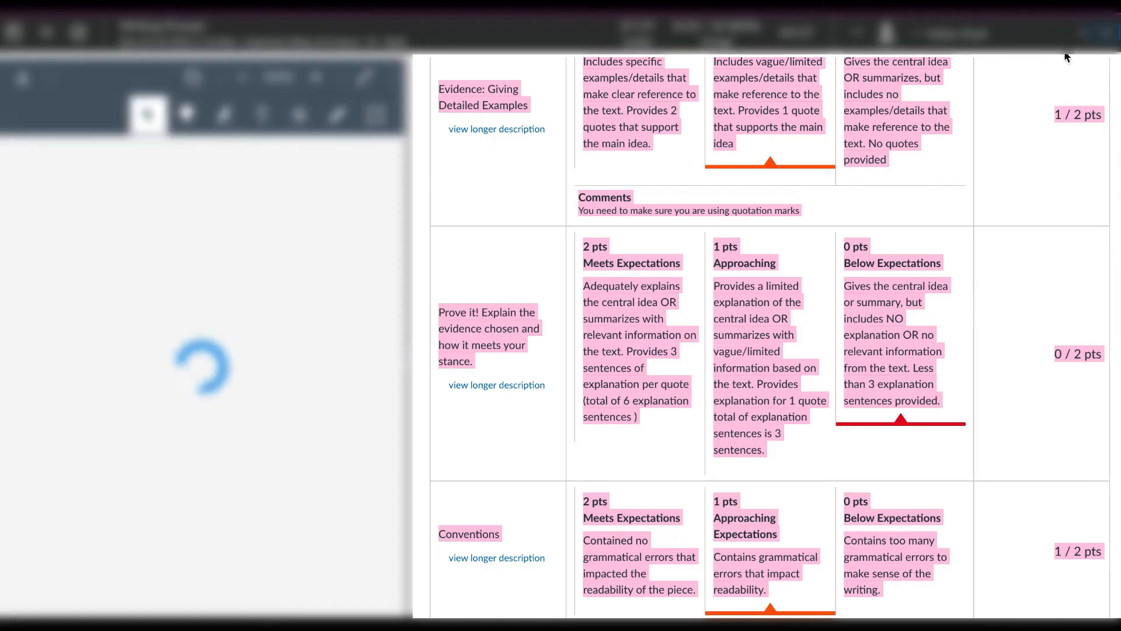
- Copy the next student's rubric from the grading page to cell H2 and delete its rating descriptions in column I
{"action": "left_click", "coordinate": [1103, 34]}
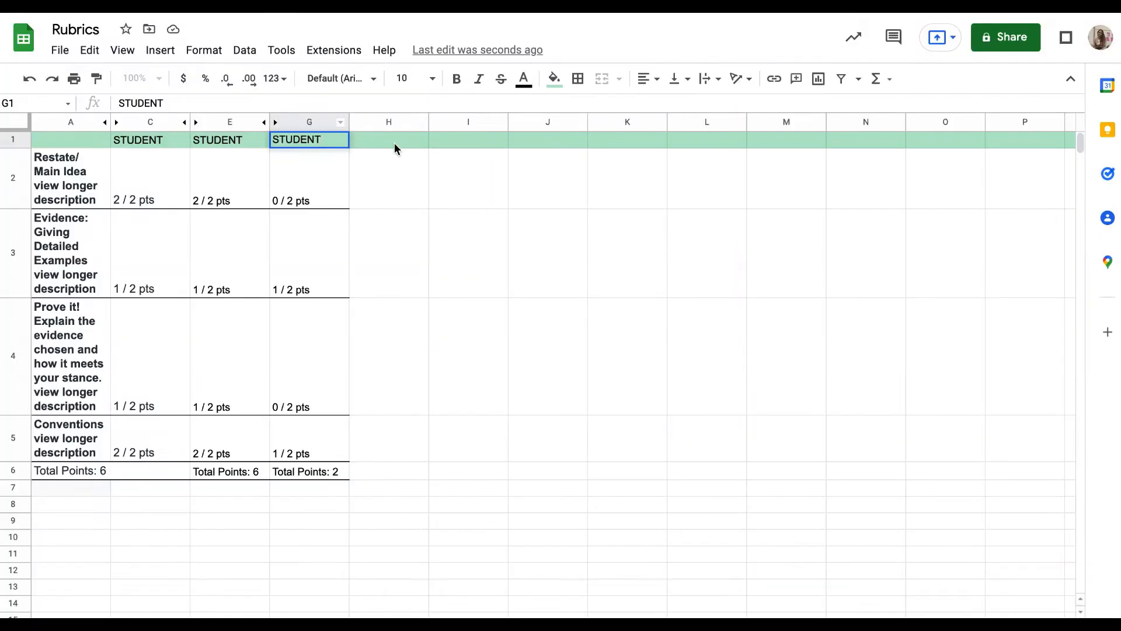
{"action": "left_click", "coordinate": [380, 154]}
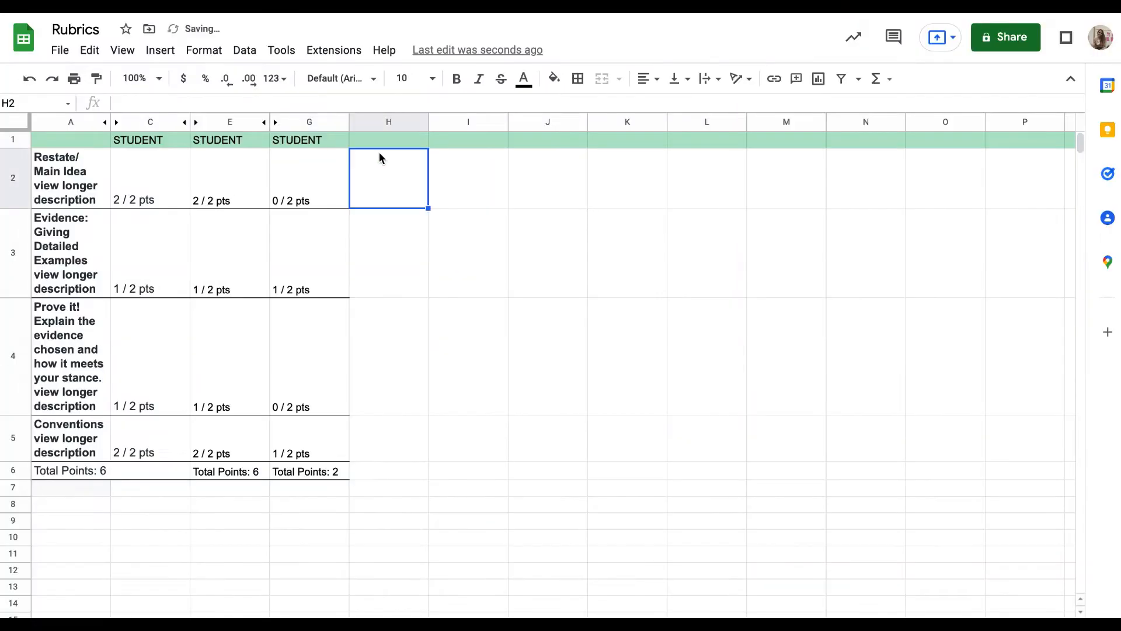
{"action": "key", "text": "ctrl+v"}
{"action": "right_click", "coordinate": [449, 124]}
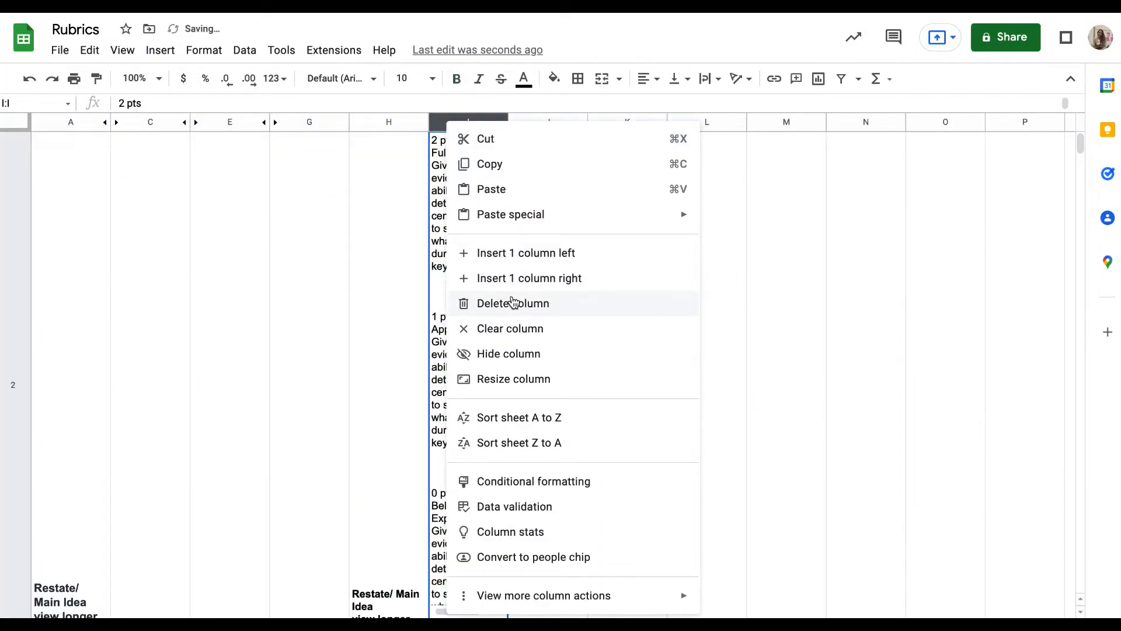
{"action": "left_click", "coordinate": [502, 303]}
- Hide the repeated criteria in column H and enter the header STUDENT in I1
{"action": "right_click", "coordinate": [386, 128]}
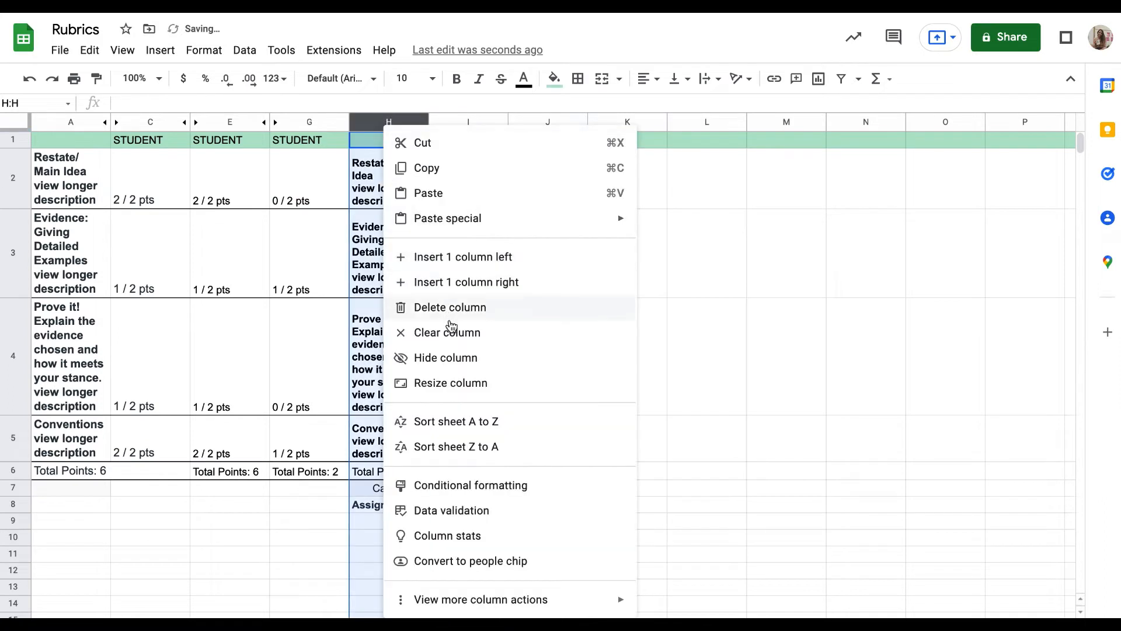
{"action": "left_click", "coordinate": [451, 355]}
{"action": "left_click", "coordinate": [395, 143]}
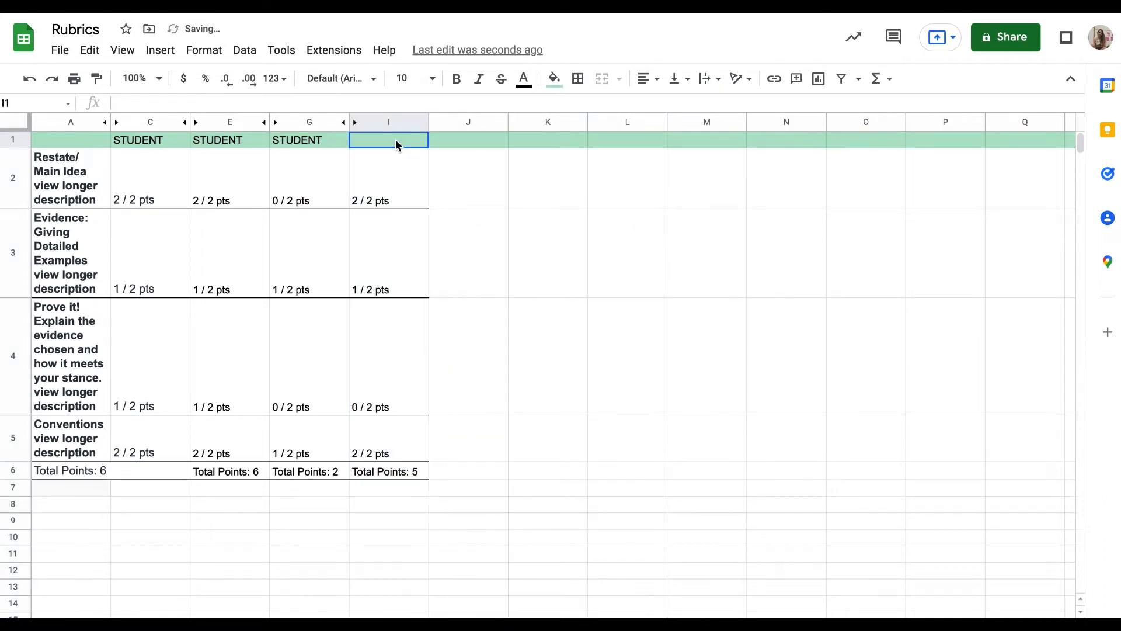
{"action": "type", "text": "STUDENT"}
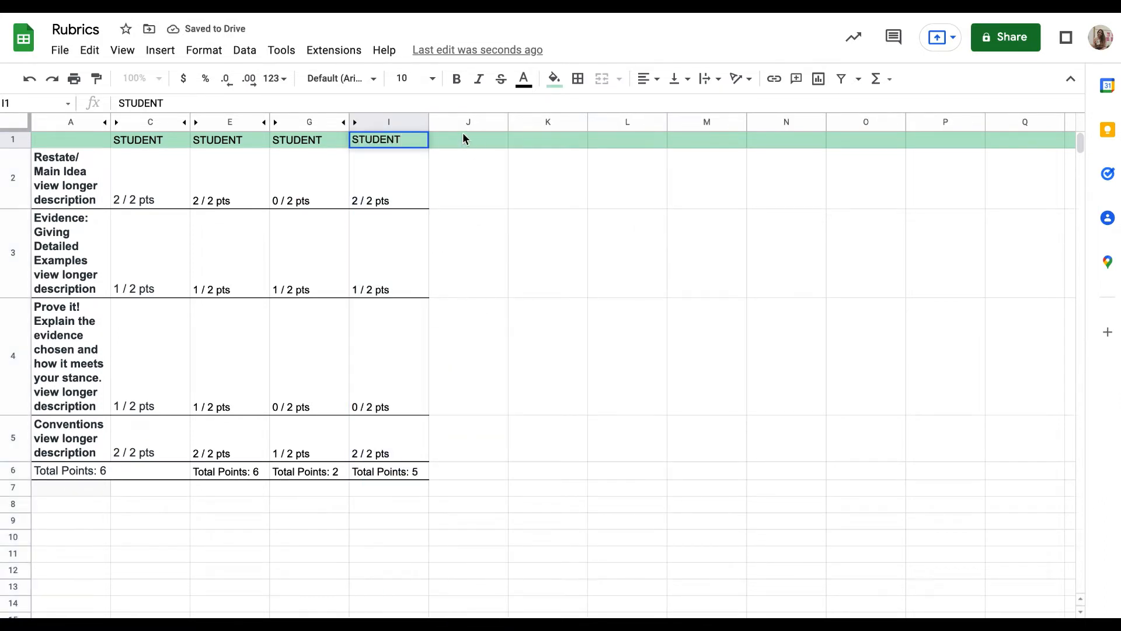
- Copy the next student's rubric from the grading page to cell J2 and delete its rating descriptions in column K
{"action": "left_click", "coordinate": [463, 137]}
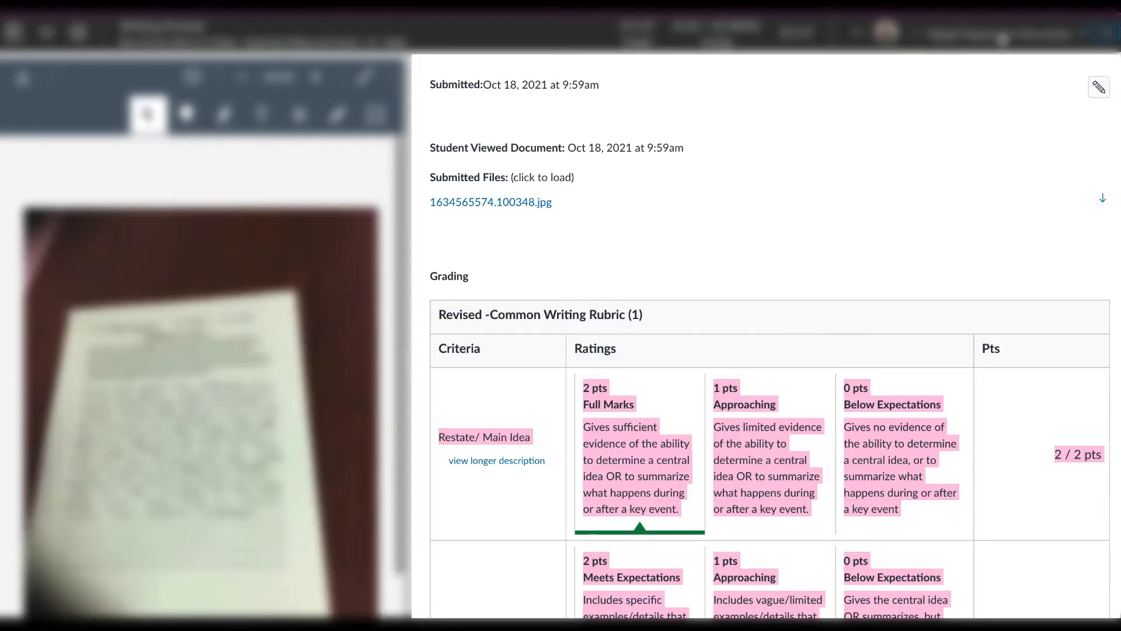
{"action": "left_click", "coordinate": [1109, 34]}
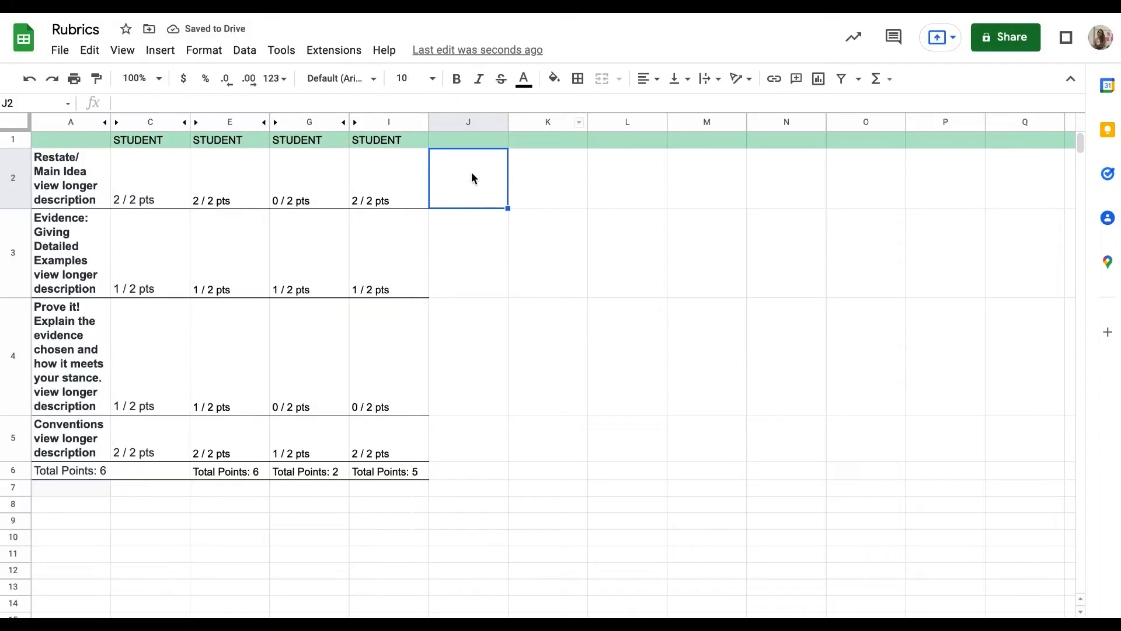
{"action": "key", "text": "super+v"}
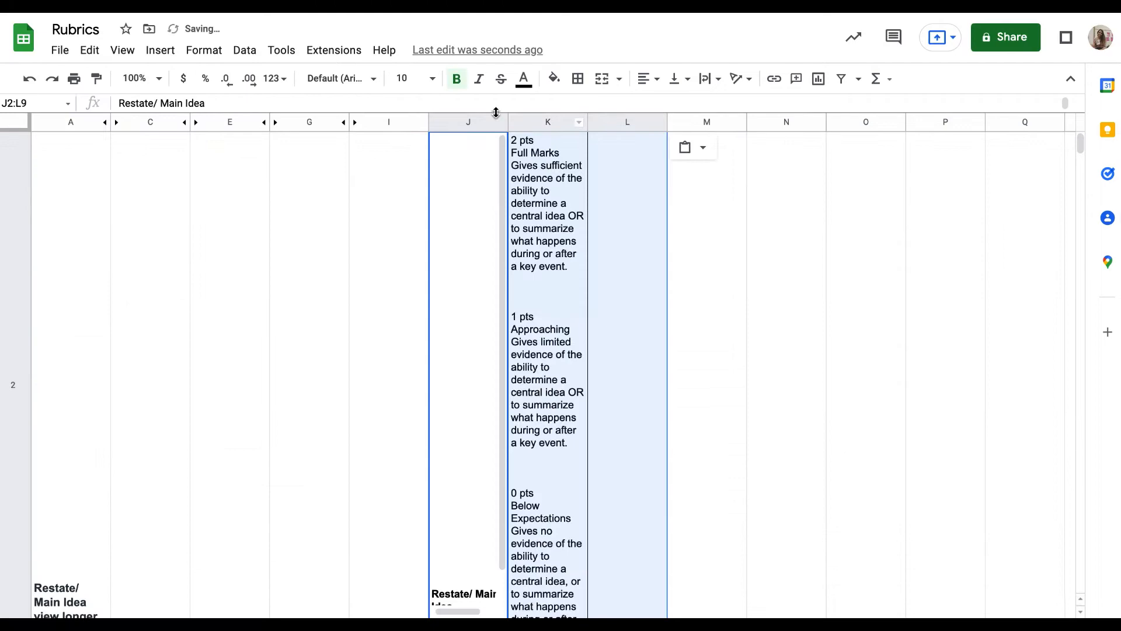
{"action": "right_click", "coordinate": [527, 121]}
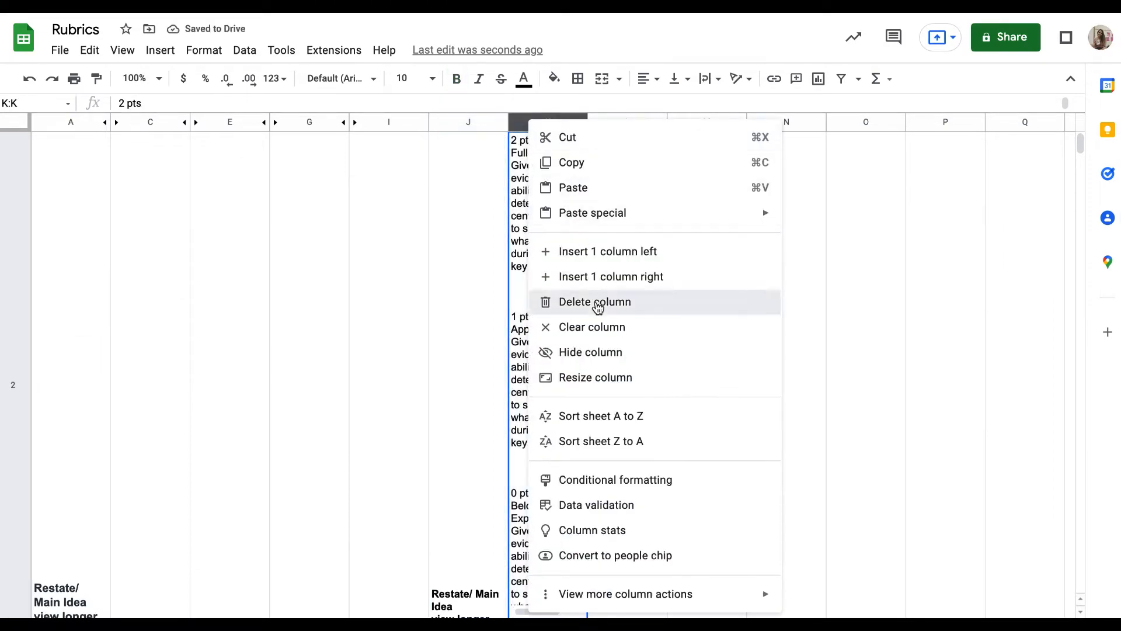
{"action": "left_click", "coordinate": [597, 303]}
- Hide the repeated criteria in column J and enter the header STUDENT in K1
{"action": "right_click", "coordinate": [462, 121]}
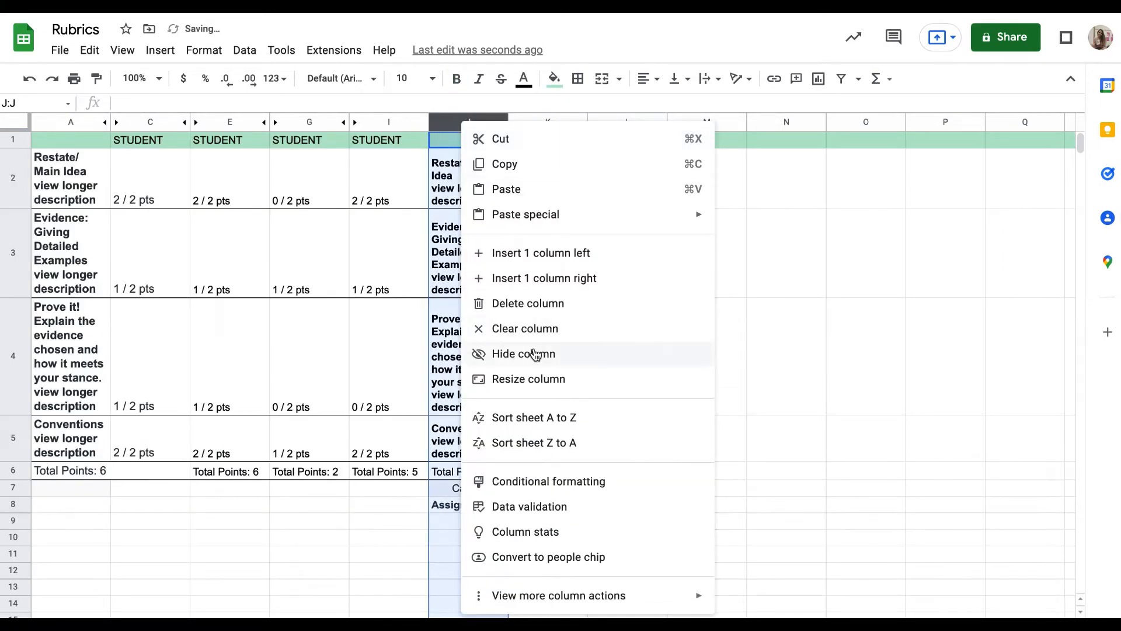
{"action": "left_click", "coordinate": [534, 355]}
{"action": "left_click", "coordinate": [435, 142]}
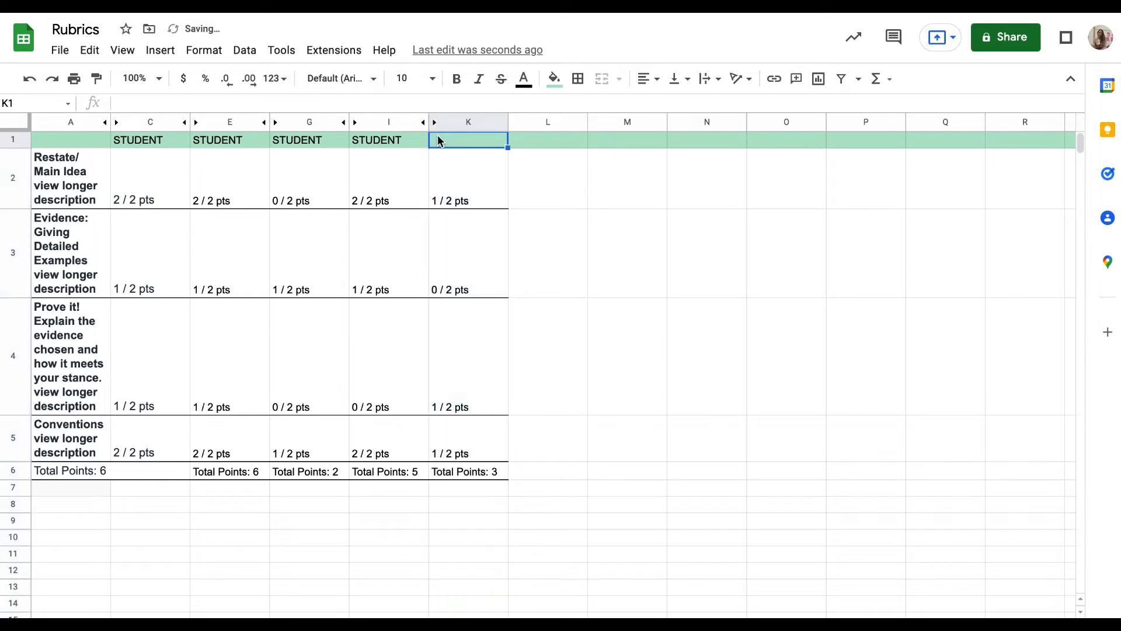
{"action": "type", "text": "STUDENT"}
- Enter the formula =COUNTIF(C2:K2, "2 / 2 pts") in cell M2 to count the full-mark scores for the first criterion
{"action": "left_click", "coordinate": [548, 232]}
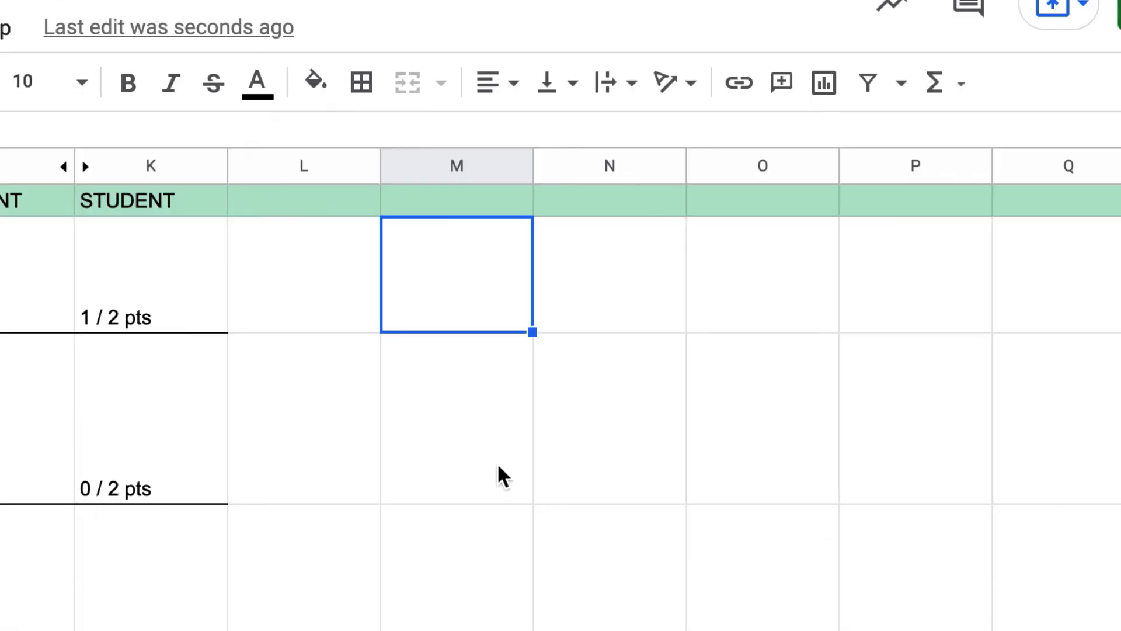
{"action": "type", "text": "= countif"}
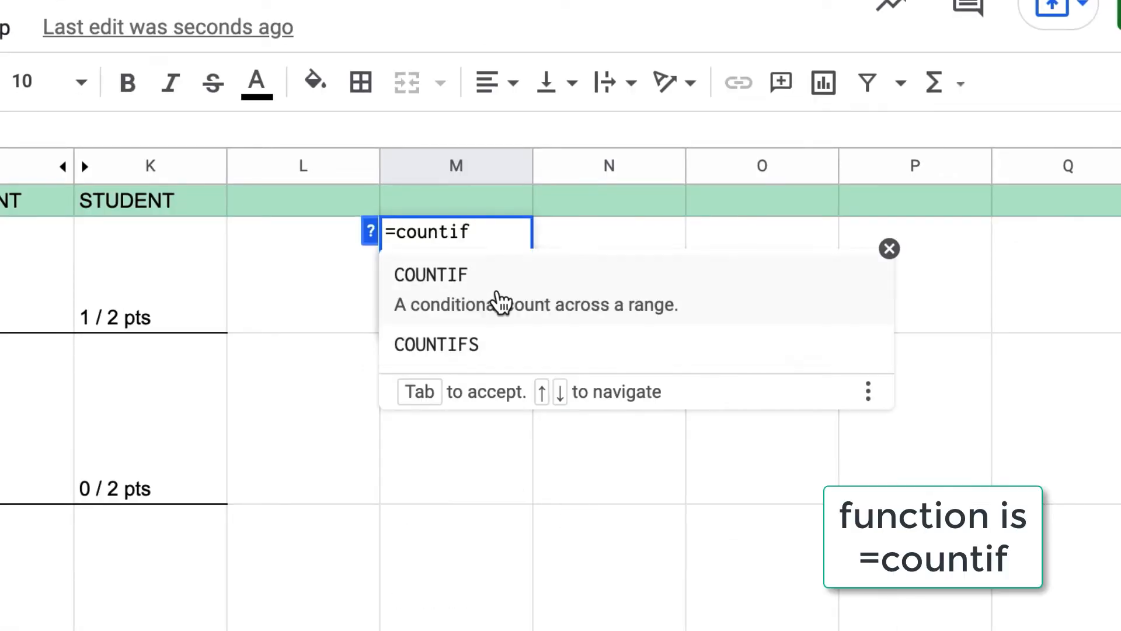
{"action": "left_click", "coordinate": [499, 301]}
{"action": "left_click", "coordinate": [185, 185]}
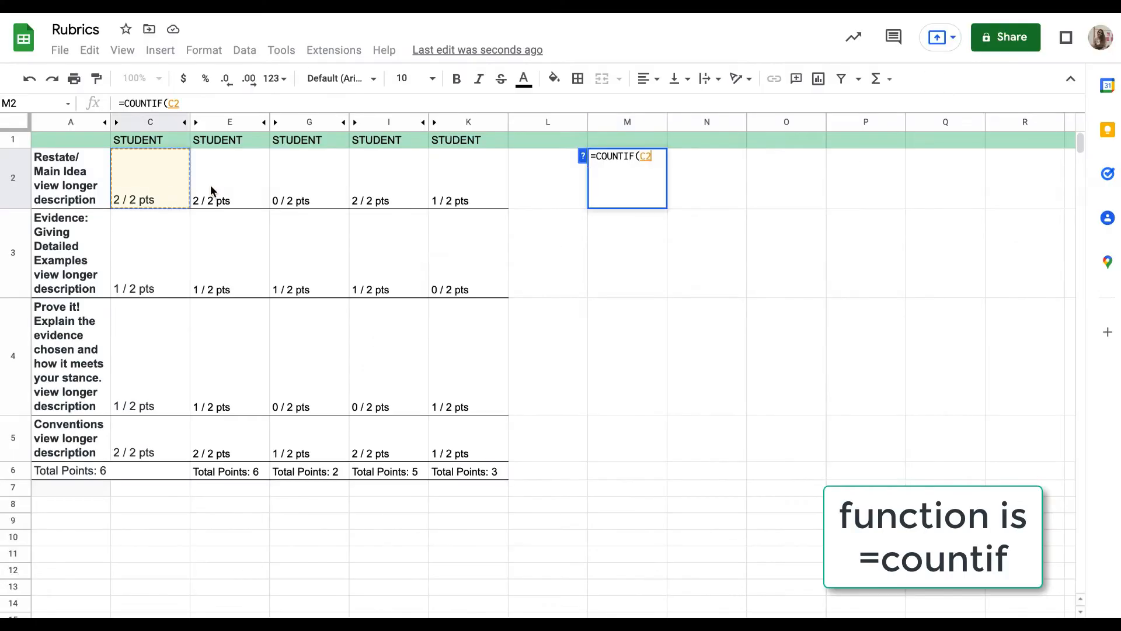
{"action": "left_click", "coordinate": [474, 201], "text": "shift"}
{"action": "type", "text": ", \""}
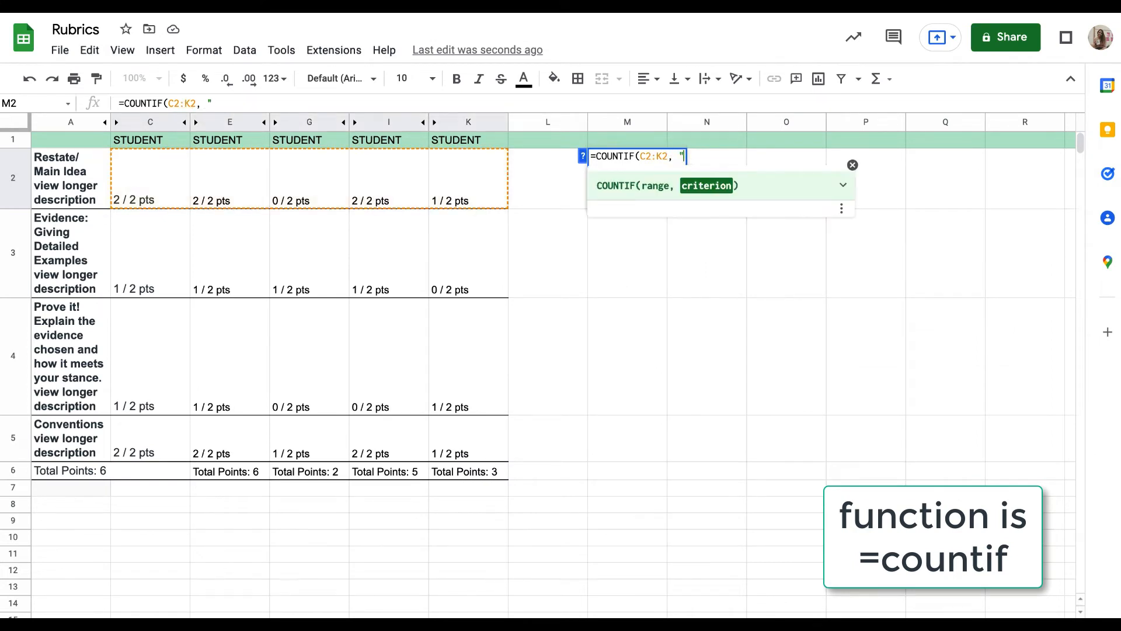
{"action": "type", "text": "2 / 2"}
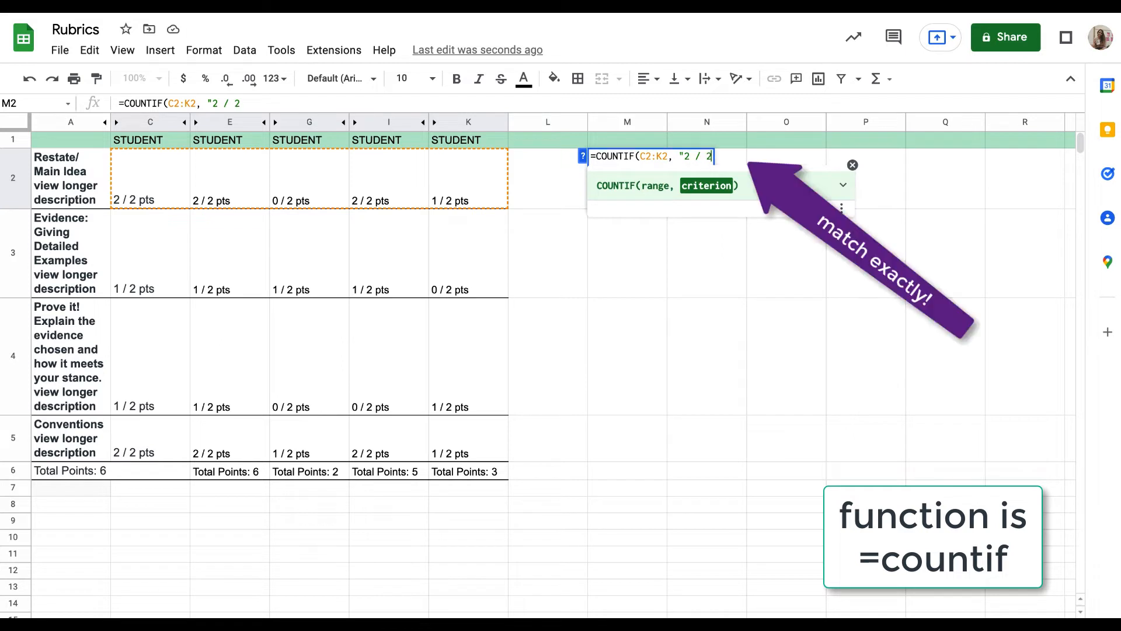
{"action": "type", "text": " pts\")"}
{"action": "key", "text": "Return"}
- Copy the COUNTIF formula from M2 into cell N2
{"action": "left_click", "coordinate": [636, 183]}
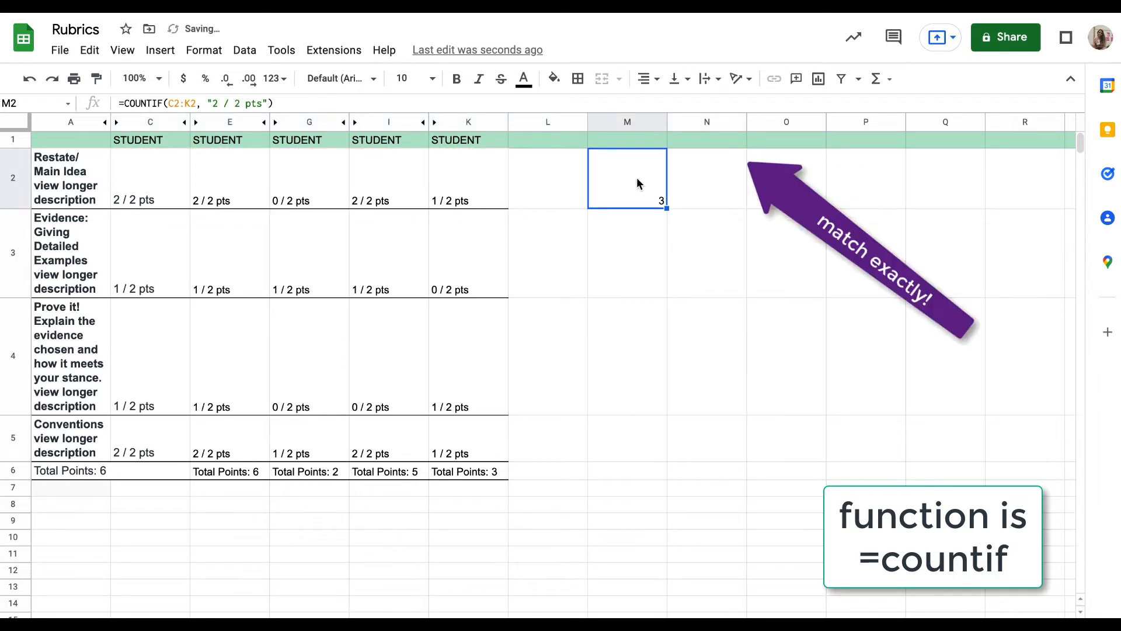
{"action": "key", "text": "ctrl+c"}
{"action": "left_click", "coordinate": [705, 186]}
{"action": "key", "text": "ctrl+v"}
- Set the range of the COUNTIF formula in N2 to C2:K2
{"action": "double_click", "coordinate": [706, 183]}
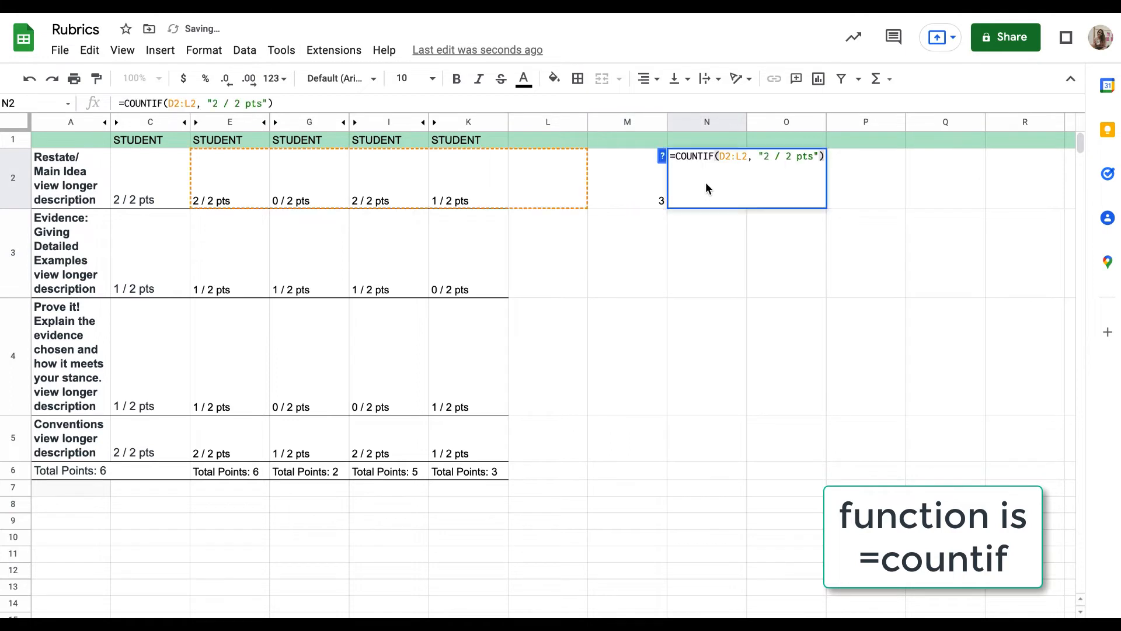
{"action": "left_click", "coordinate": [733, 156]}
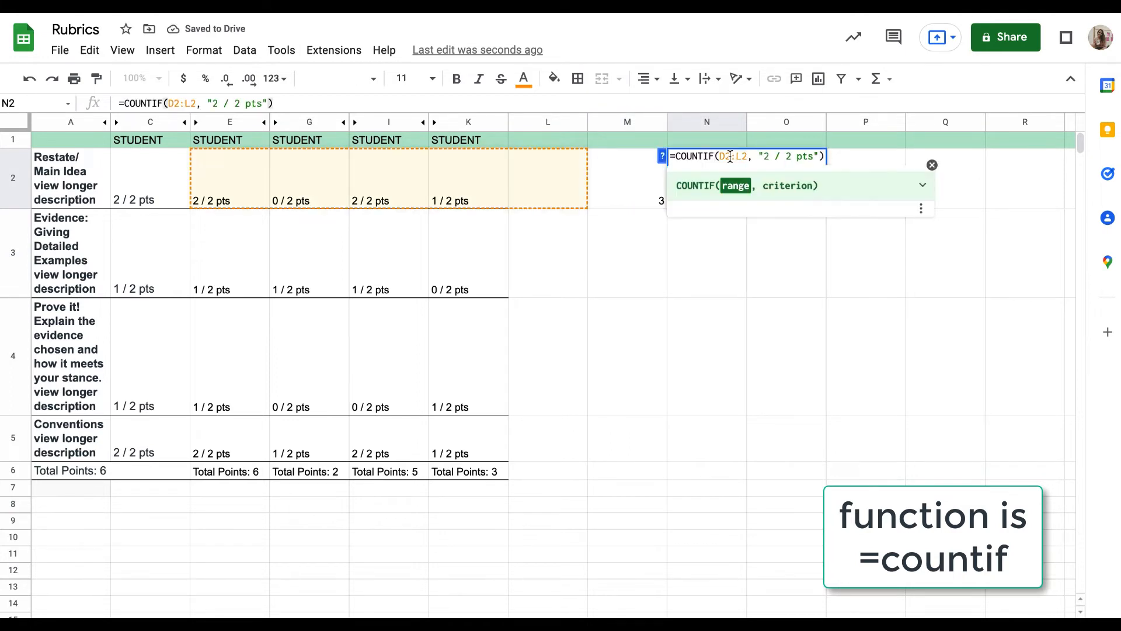
{"action": "key", "text": "BackSpace"}
{"action": "type", "text": "1"}
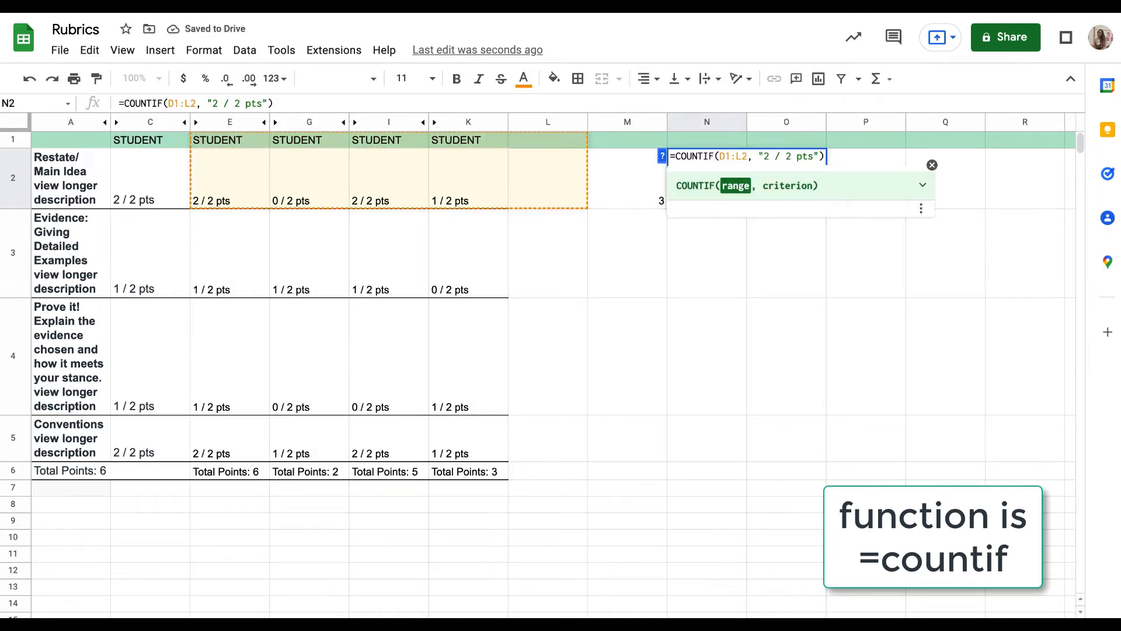
{"action": "key", "text": "BackSpace"}
{"action": "key", "text": "BackSpace"}
{"action": "key", "text": "BackSpace"}
{"action": "key", "text": "BackSpace"}
{"action": "key", "text": "BackSpace"}
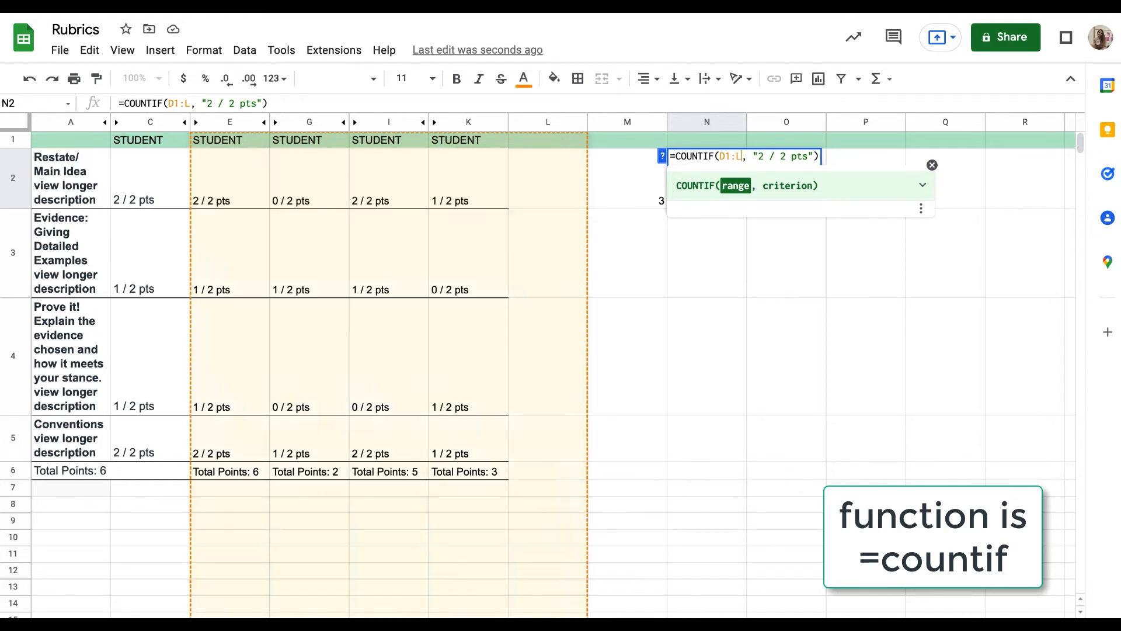
{"action": "left_click", "coordinate": [149, 188]}
{"action": "left_click", "coordinate": [476, 187], "text": "shift"}
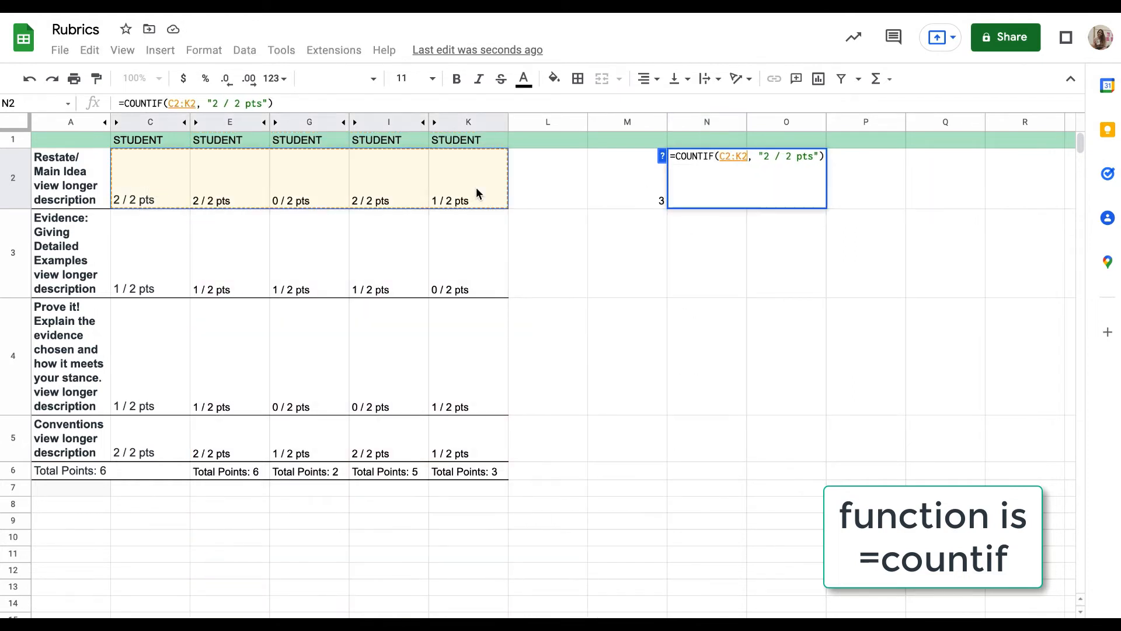
- Set the criterion of the COUNTIF formula in N2 to "1 / 2 pts"
{"action": "left_click", "coordinate": [766, 156]}
{"action": "key", "text": "BackSpace"}
{"action": "type", "text": "1"}
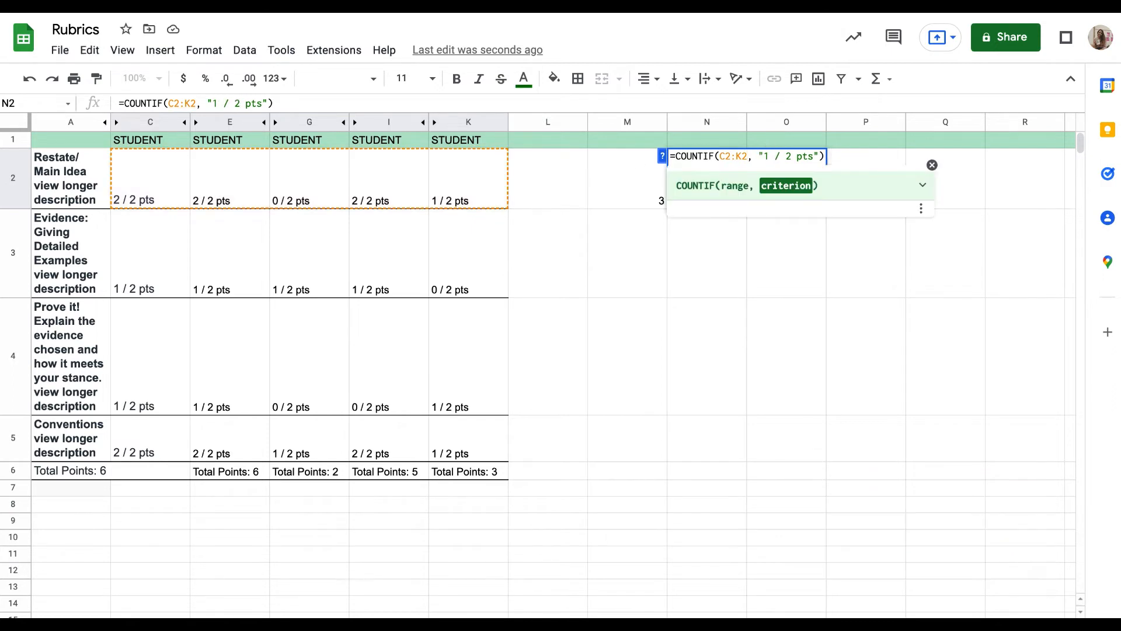
{"action": "key", "text": "Return"}
- Copy the COUNTIF formula from N2 into cell O2
{"action": "left_click", "coordinate": [793, 191]}
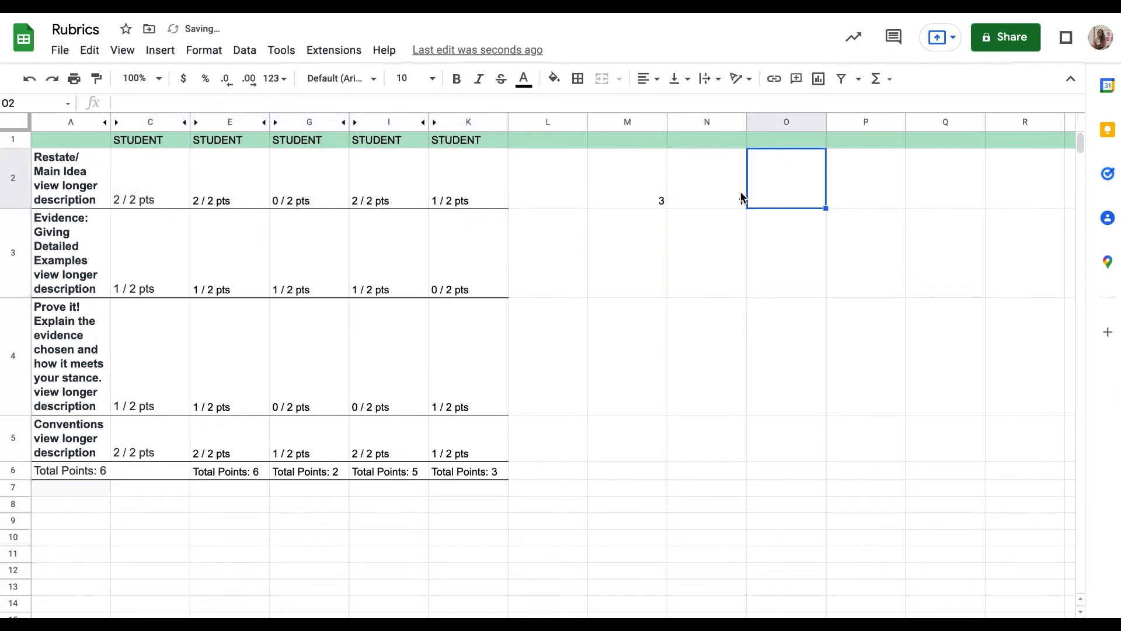
{"action": "key", "text": "Left"}
{"action": "key", "text": "ctrl+c"}
{"action": "key", "text": "Right"}
{"action": "key", "text": "ctrl+v"}
- Set the range of the COUNTIF formula in O2 to C2:K2
{"action": "double_click", "coordinate": [804, 191]}
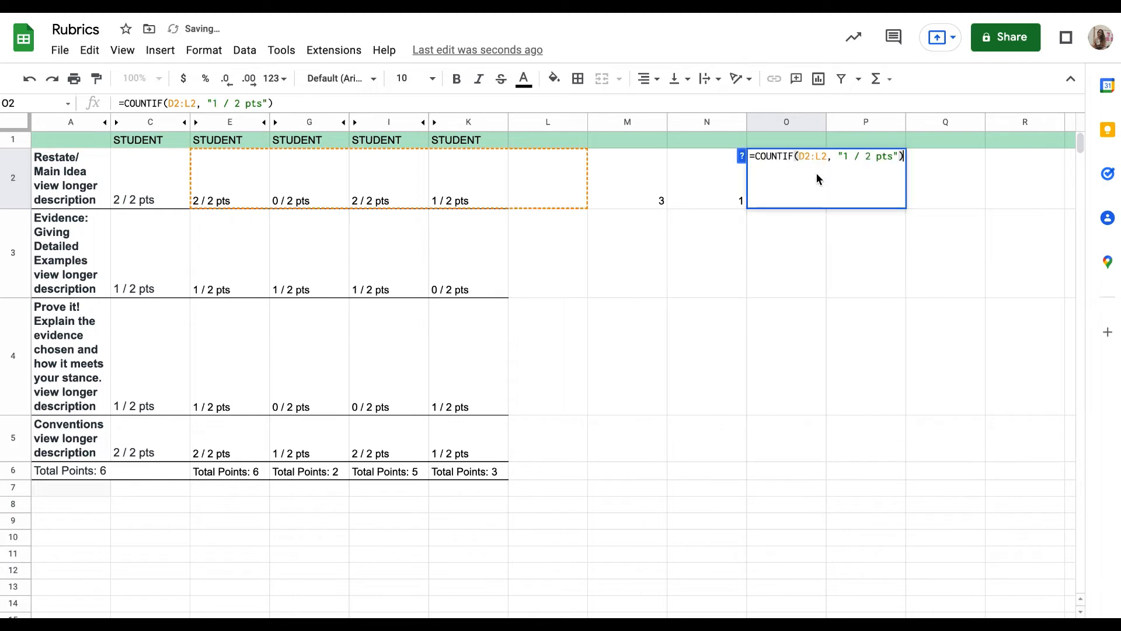
{"action": "left_click", "coordinate": [824, 156]}
{"action": "key", "text": "BackSpace"}
{"action": "key", "text": "BackSpace"}
{"action": "key", "text": "BackSpace"}
{"action": "key", "text": "BackSpace"}
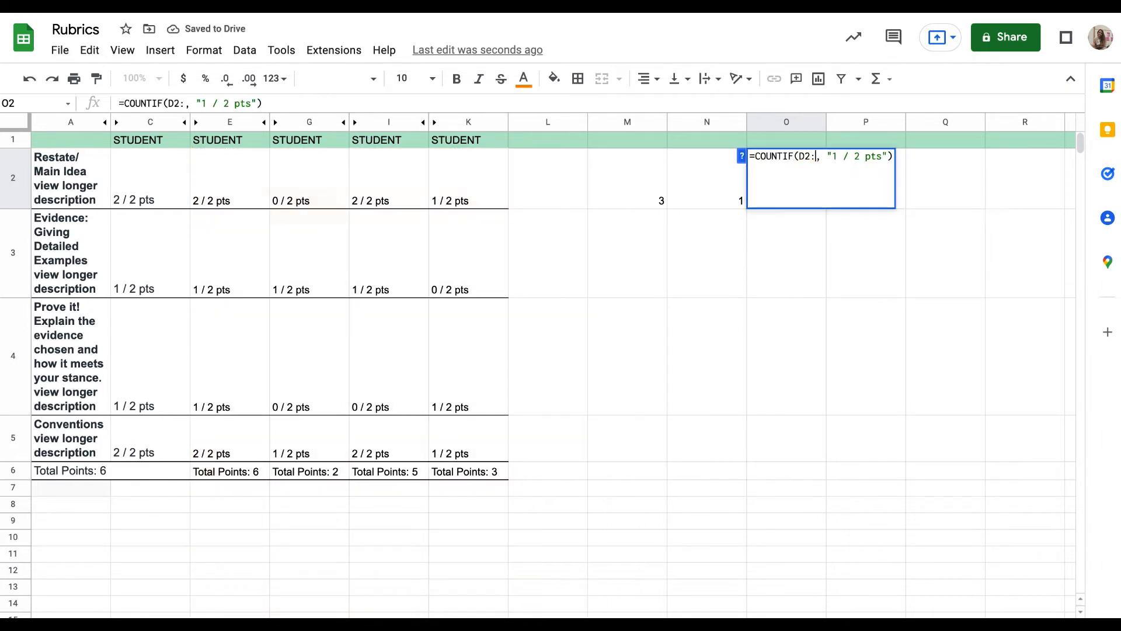
{"action": "key", "text": "BackSpace"}
{"action": "left_click_drag", "start_coordinate": [165, 195], "coordinate": [461, 200]}
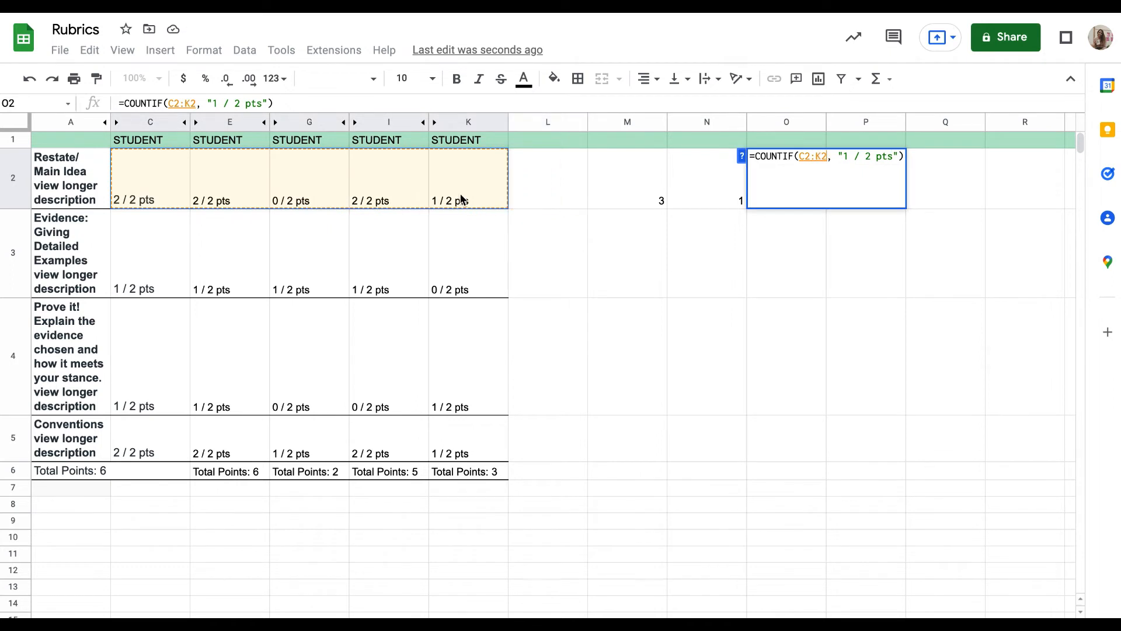
- Set the criterion of the COUNTIF formula in O2 to "0 / 2 pts"
{"action": "left_click", "coordinate": [845, 156]}
{"action": "key", "text": "BackSpace"}
{"action": "type", "text": "0"}
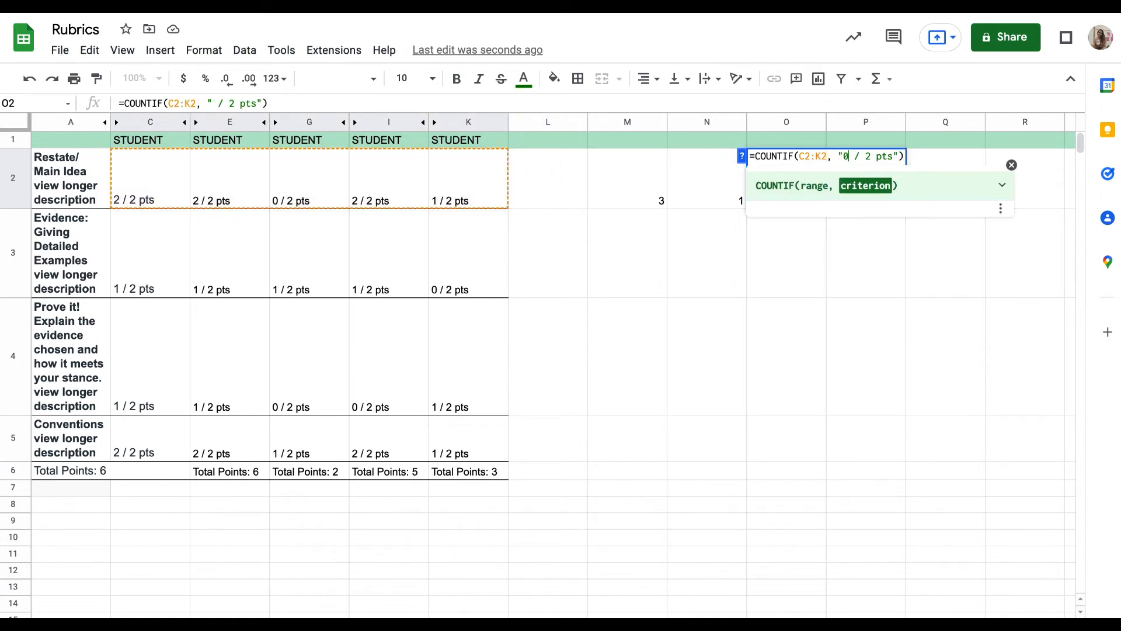
{"action": "key", "text": "Return"}
- Copy the three COUNTIF formulas in M2:O2 to rows 3, 4 and 5 for the remaining criteria
{"action": "left_click", "coordinate": [606, 202]}
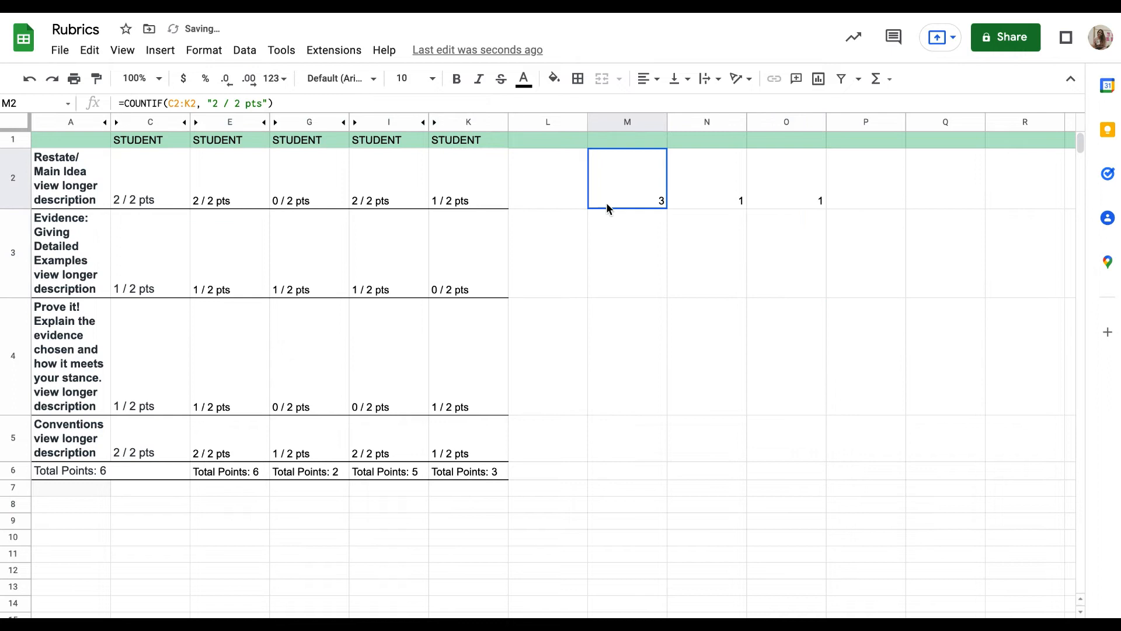
{"action": "left_click", "coordinate": [769, 191], "text": "shift"}
{"action": "key", "text": "ctrl+c"}
{"action": "left_click", "coordinate": [621, 258]}
{"action": "key", "text": "ctrl+v"}
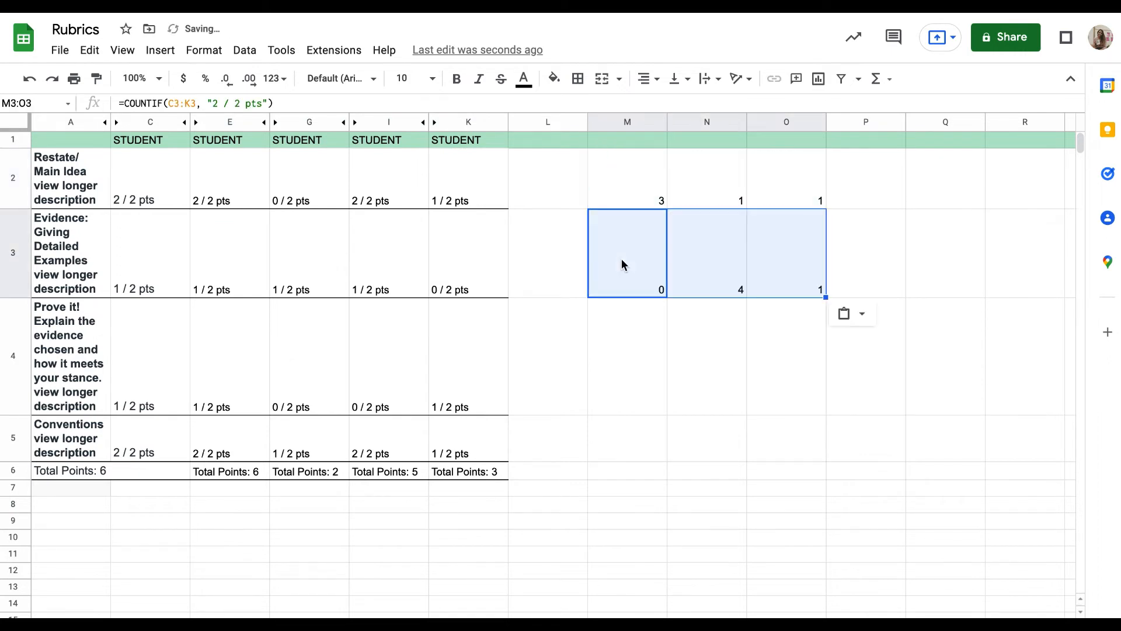
{"action": "left_click", "coordinate": [639, 330]}
{"action": "key", "text": "ctrl+v"}
{"action": "left_click", "coordinate": [642, 432]}
{"action": "key", "text": "ctrl+v"}
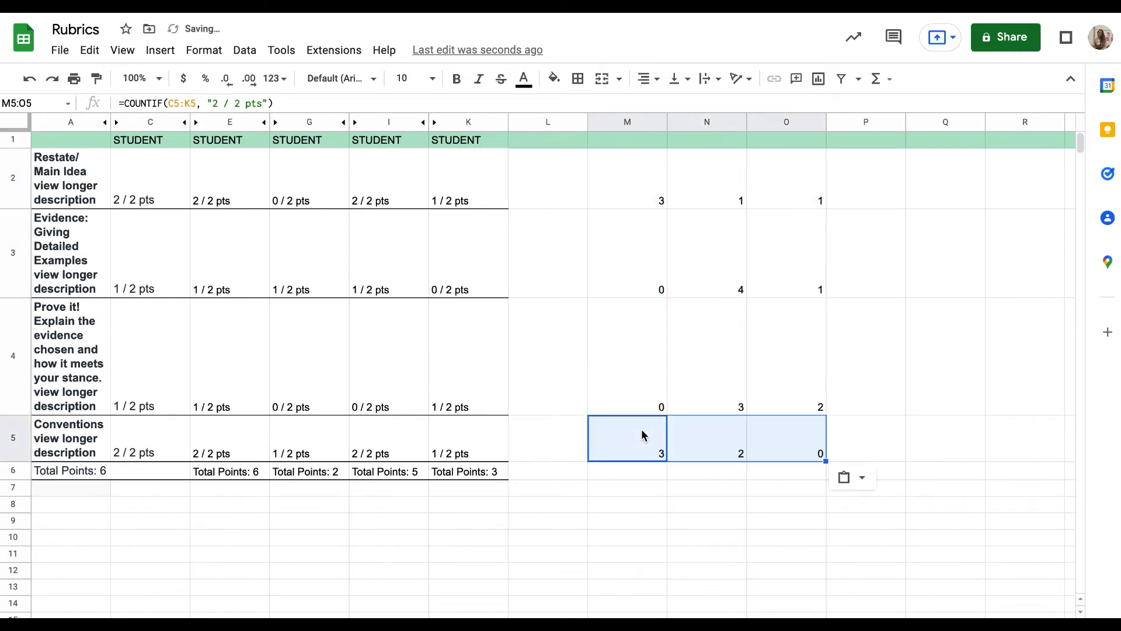
{"action": "left_click", "coordinate": [637, 186]}
{"action": "left_click", "coordinate": [628, 142]}
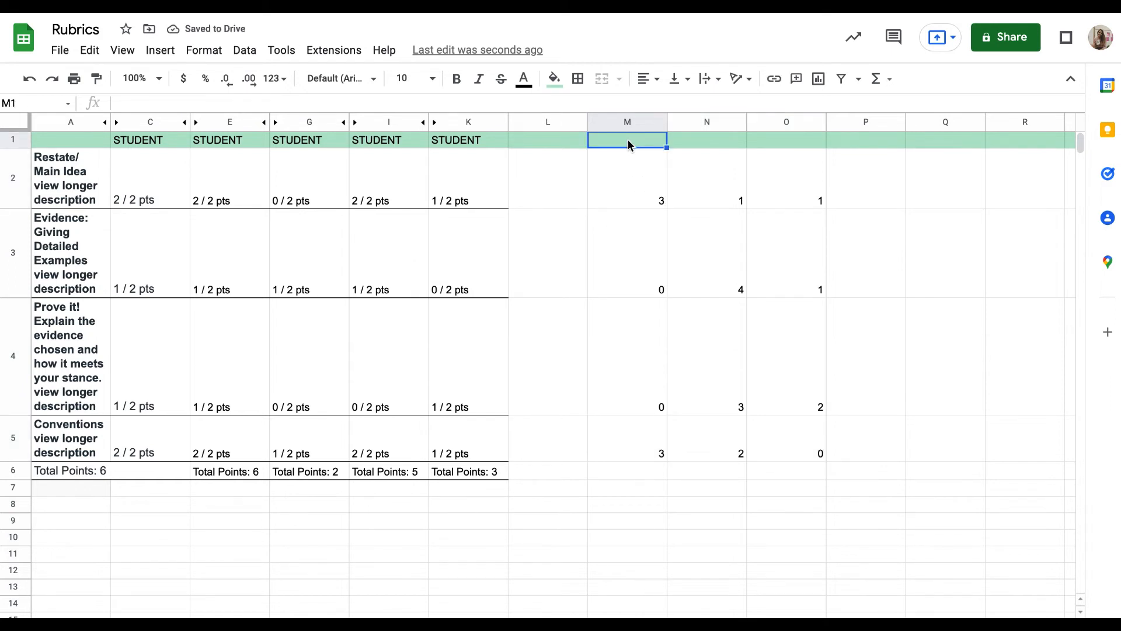
- Fill the 2 Pts counts in N2:N5 with bright green
{"action": "left_click", "coordinate": [653, 178]}
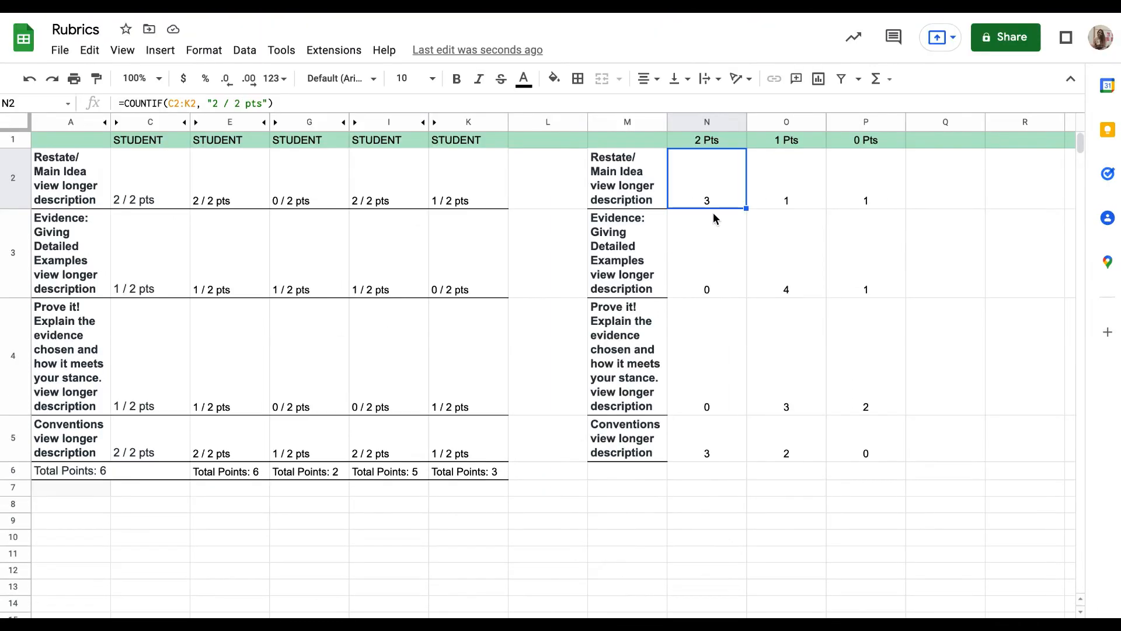
{"action": "left_click", "coordinate": [719, 443], "text": "shift"}
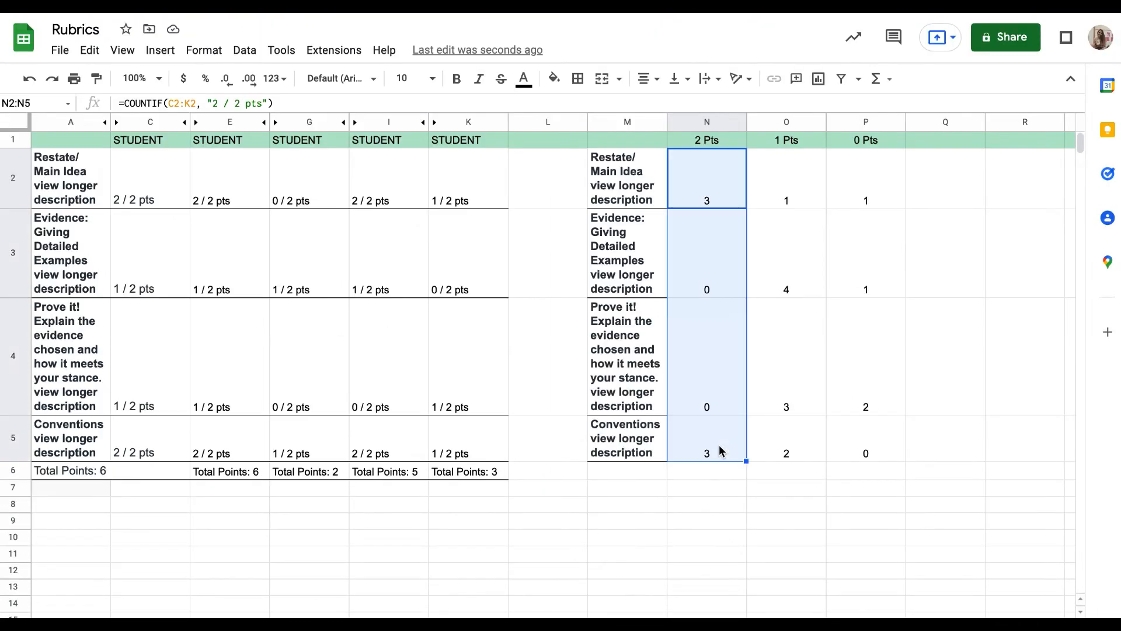
{"action": "left_click", "coordinate": [553, 78]}
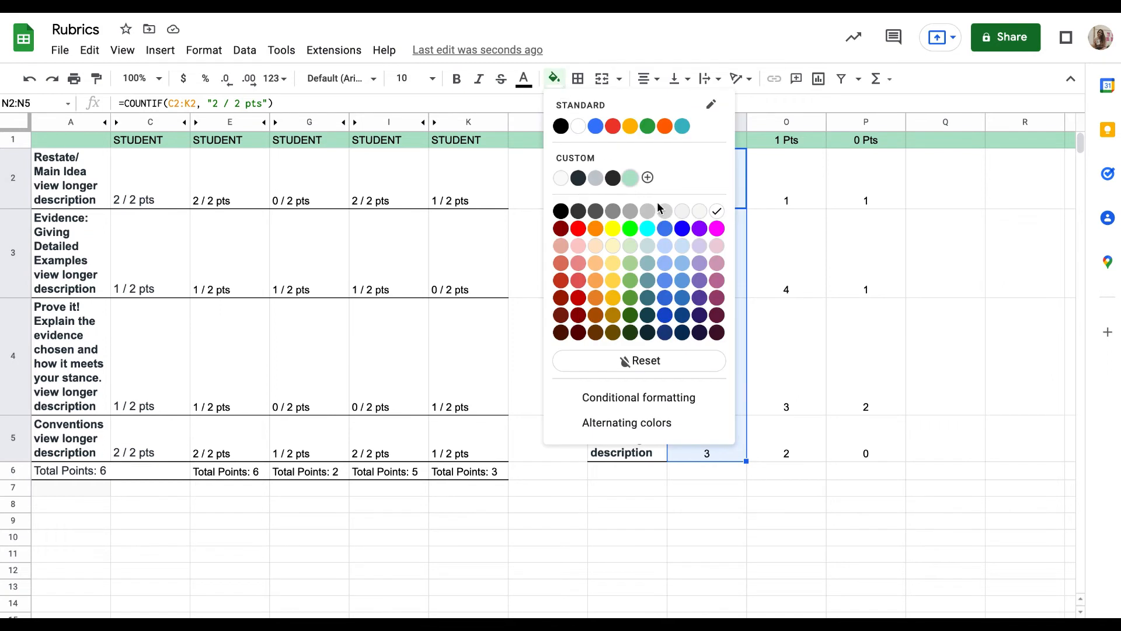
{"action": "left_click", "coordinate": [633, 231]}
- Fill the 1 Pts counts in O2:O5 with bright yellow
{"action": "left_click", "coordinate": [765, 195]}
{"action": "left_click", "coordinate": [803, 457], "text": "shift"}
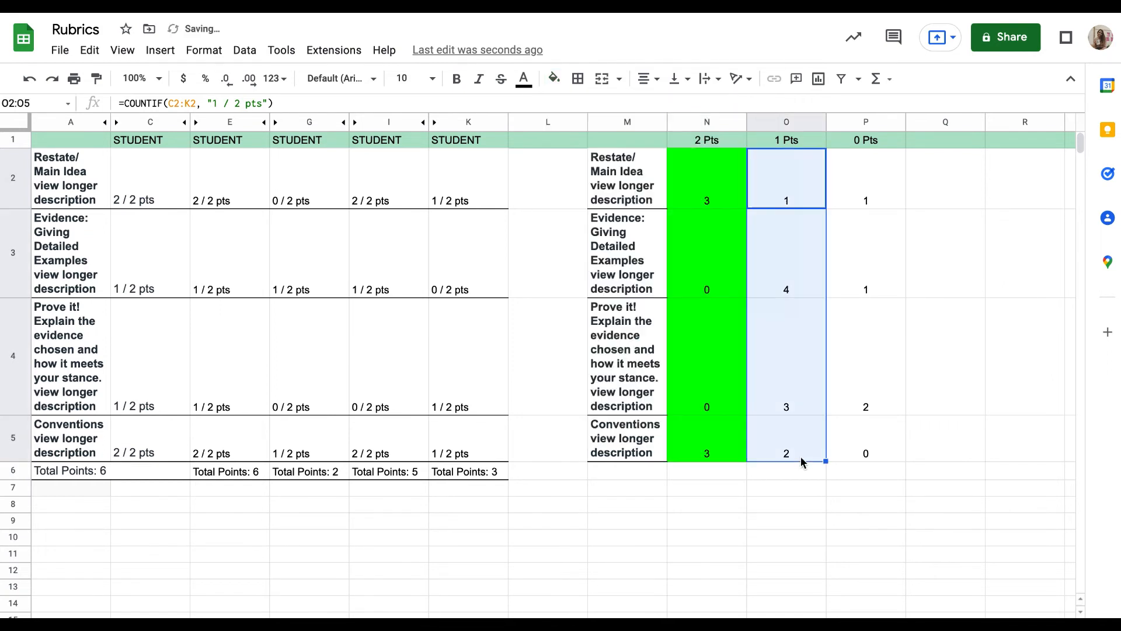
{"action": "left_click", "coordinate": [554, 79]}
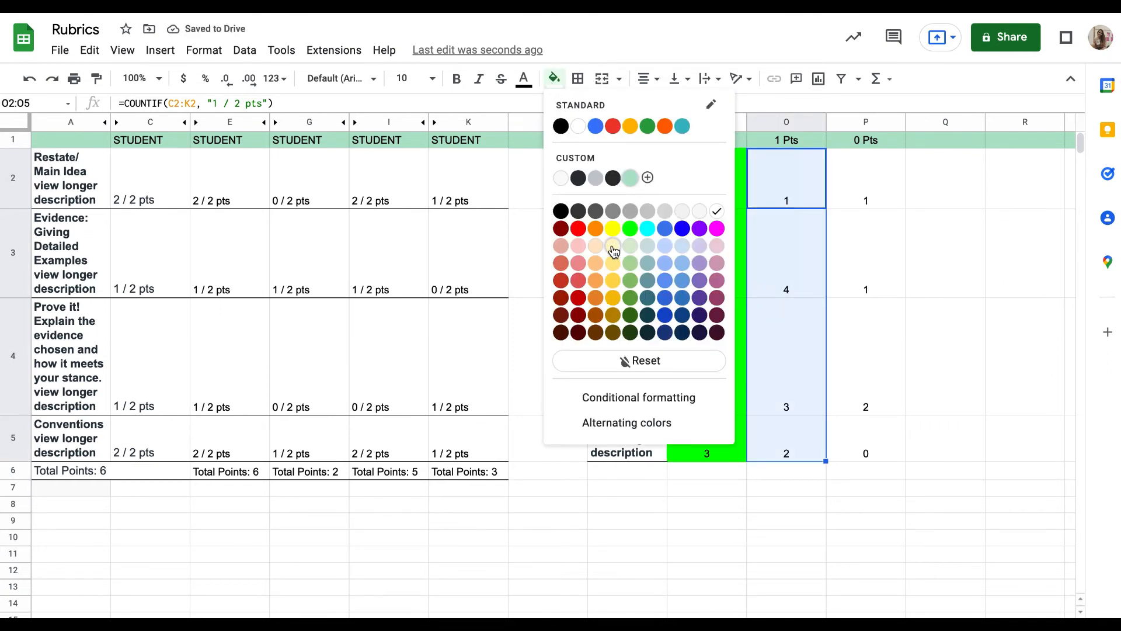
{"action": "left_click", "coordinate": [613, 246]}
{"action": "left_click", "coordinate": [554, 78]}
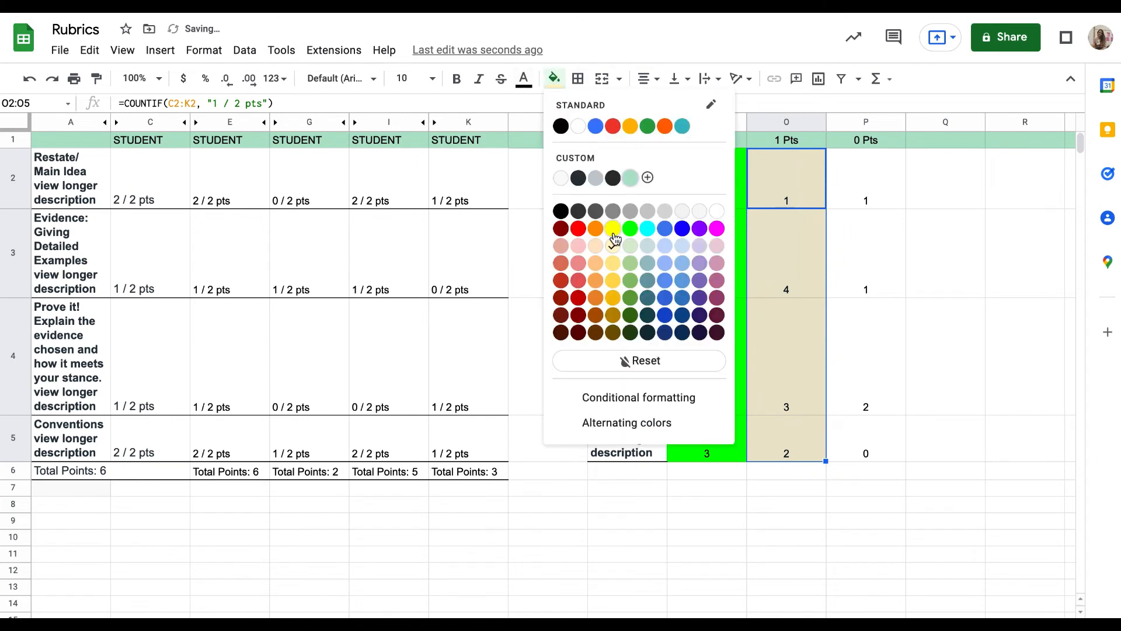
{"action": "left_click", "coordinate": [613, 234]}
- Fill the 0 Pts counts in P2:P5 with bright red
{"action": "left_click", "coordinate": [852, 180]}
{"action": "left_click", "coordinate": [884, 423], "text": "shift"}
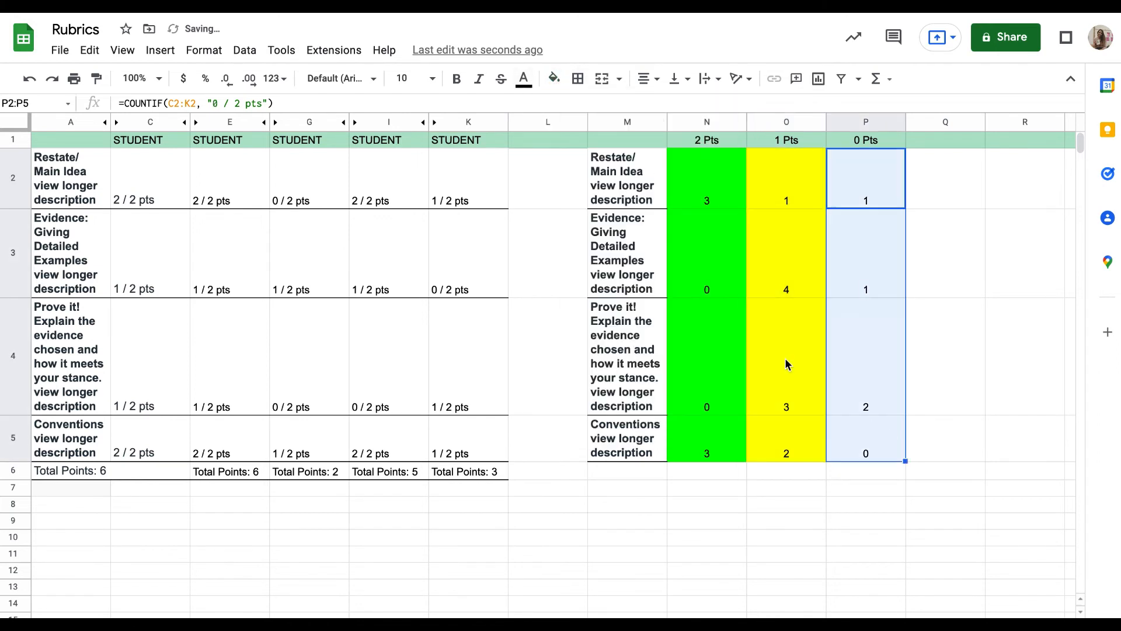
{"action": "left_click", "coordinate": [553, 79]}
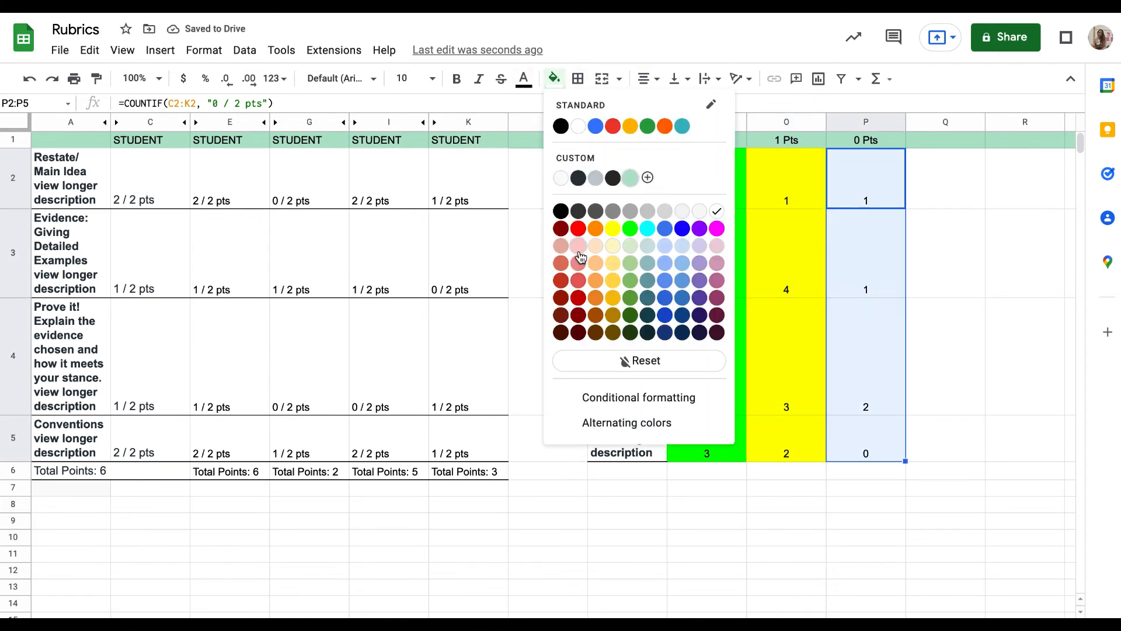
{"action": "left_click", "coordinate": [578, 229]}
{"action": "left_click", "coordinate": [1009, 350]}
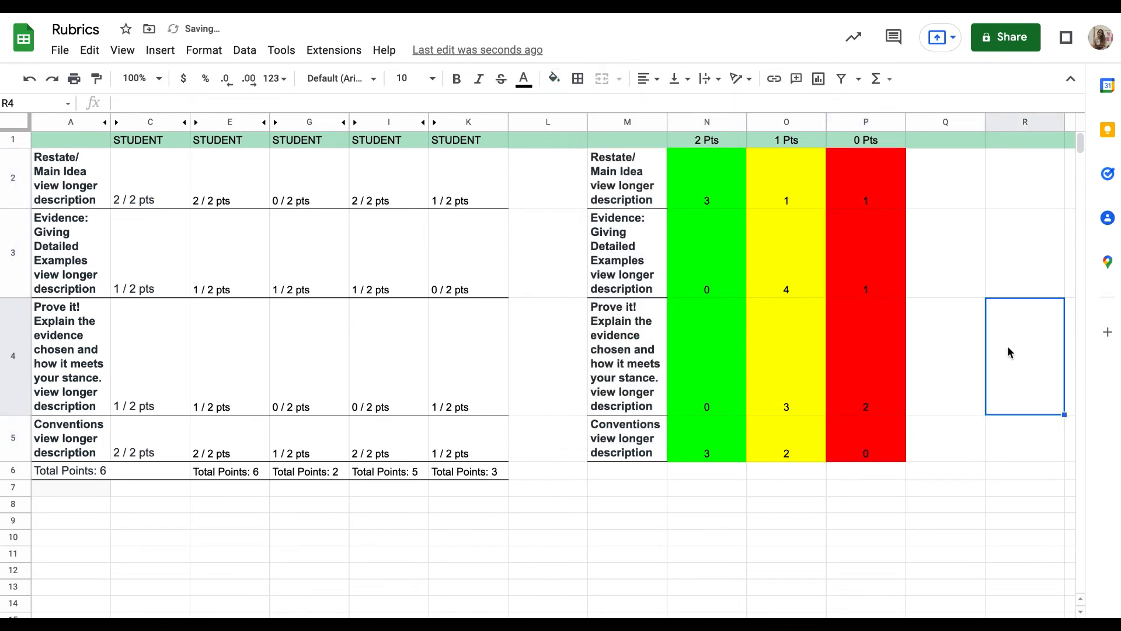